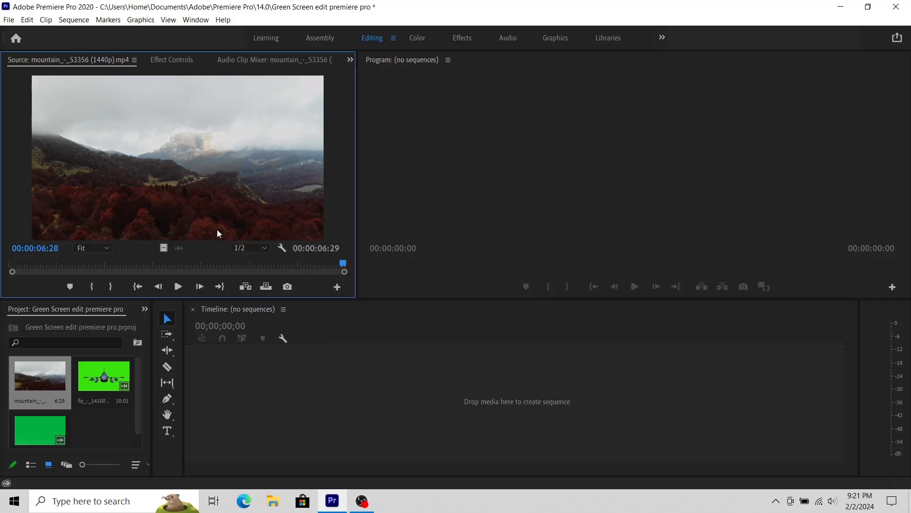
Preview the green-screen smoke clip from its beginning in the source monitor.
{"action": "double_click", "coordinate": [36, 427]}
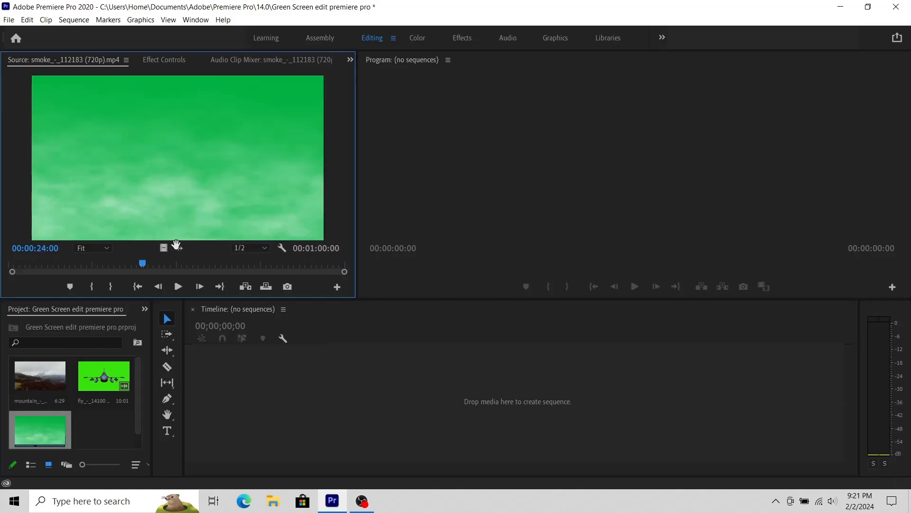
{"action": "left_click_drag", "start_coordinate": [140, 264], "coordinate": [2, 281]}
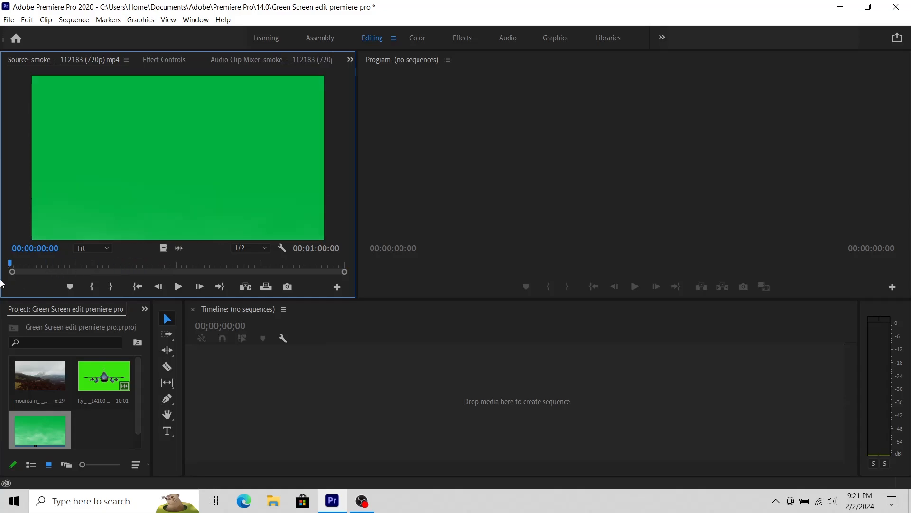
{"action": "left_click", "coordinate": [178, 290]}
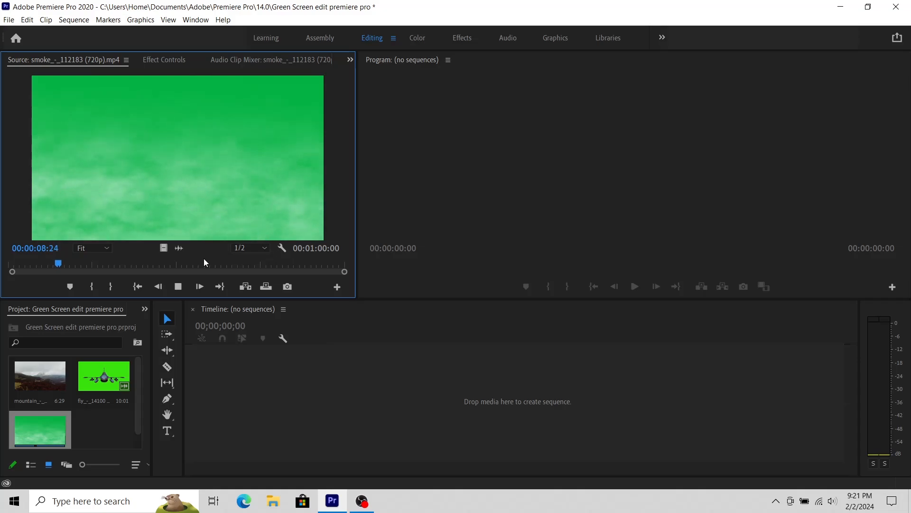
{"action": "left_click", "coordinate": [178, 287]}
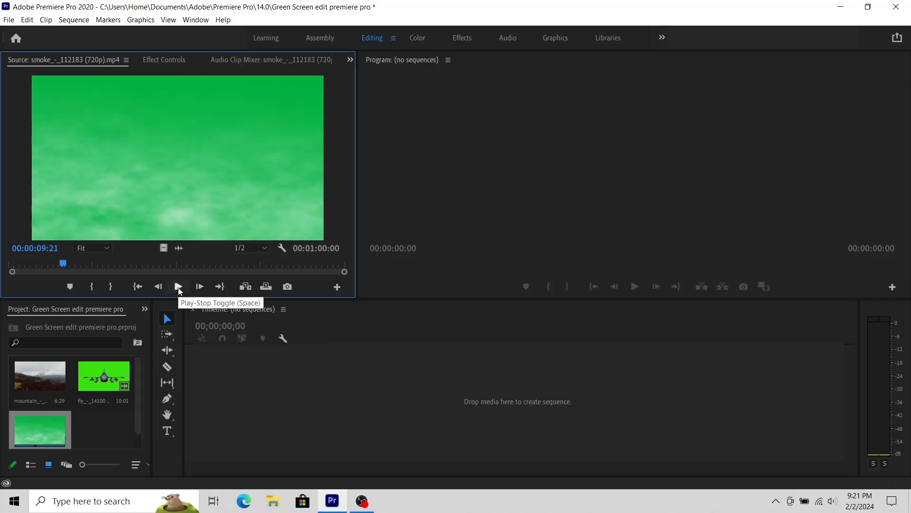
Create a sequence from the mountain clip and set the clip's speed to 50%.
{"action": "double_click", "coordinate": [37, 379]}
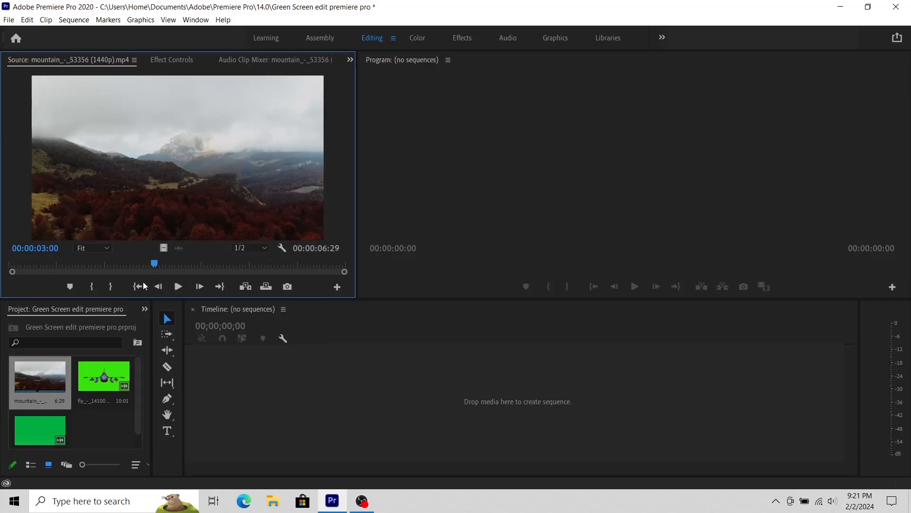
{"action": "left_click_drag", "start_coordinate": [40, 377], "coordinate": [210, 387]}
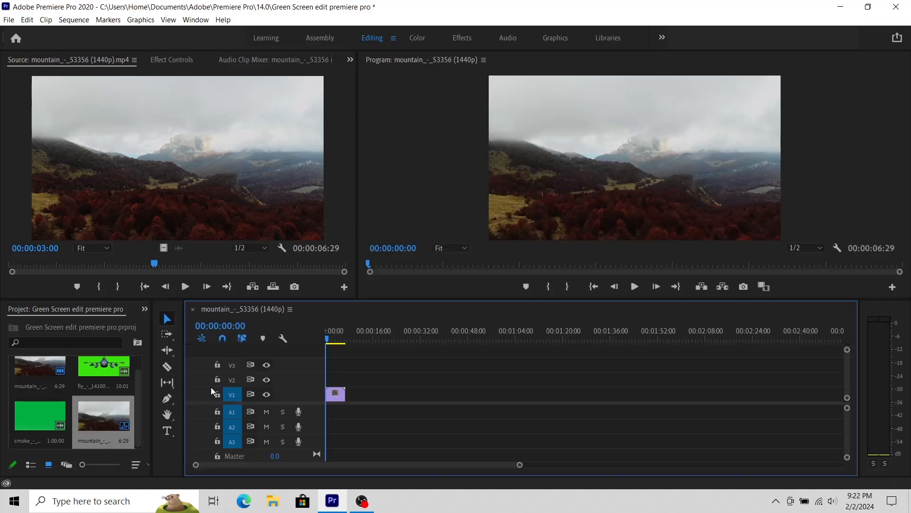
{"action": "right_click", "coordinate": [339, 400]}
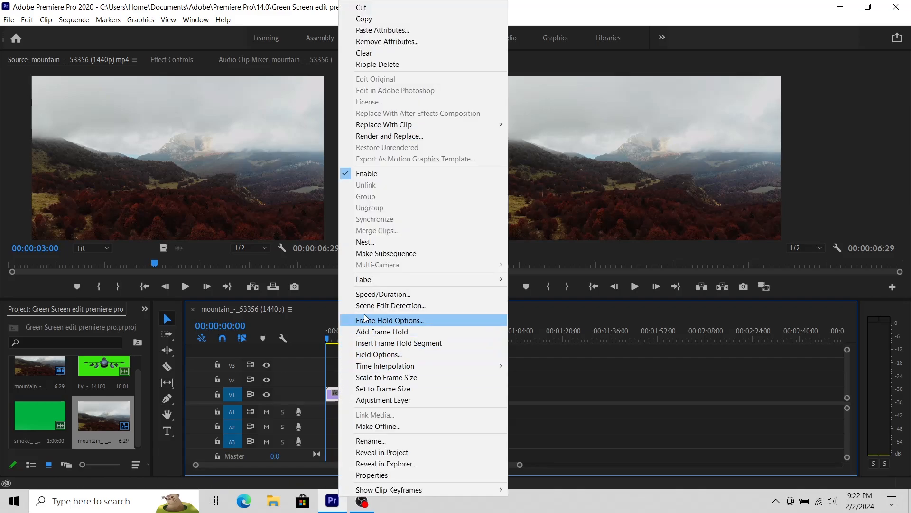
{"action": "left_click", "coordinate": [369, 297]}
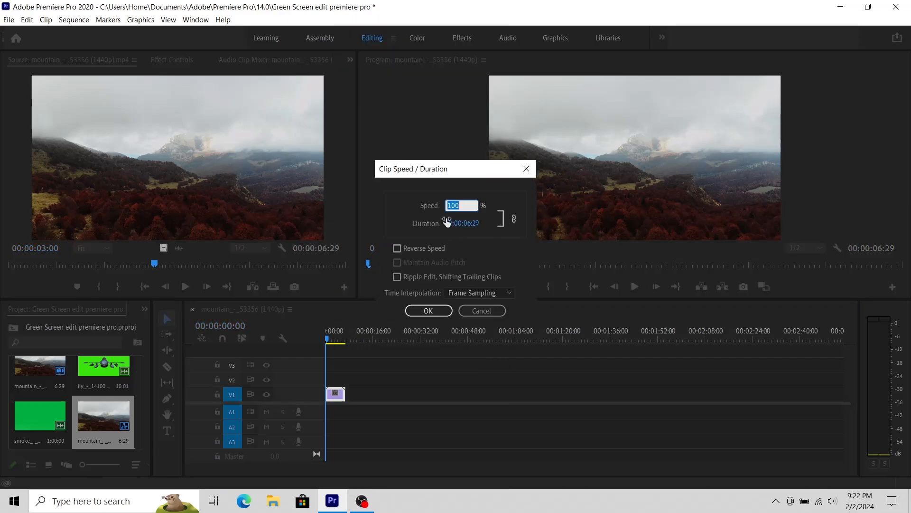
{"action": "type", "text": "50"}
{"action": "key", "text": "Return"}
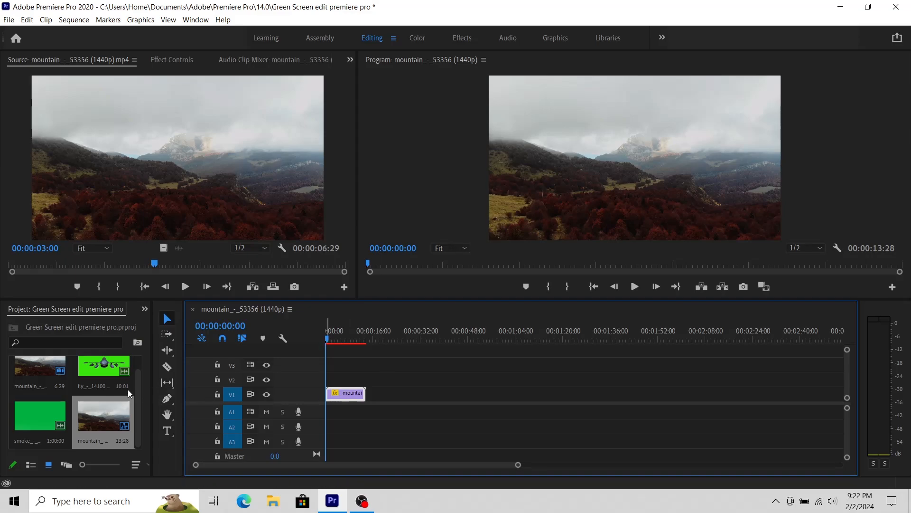
Place the green-screen jet clip fly_-_14100 on track V2 at the sequence start, above the mountain clip.
{"action": "double_click", "coordinate": [105, 365]}
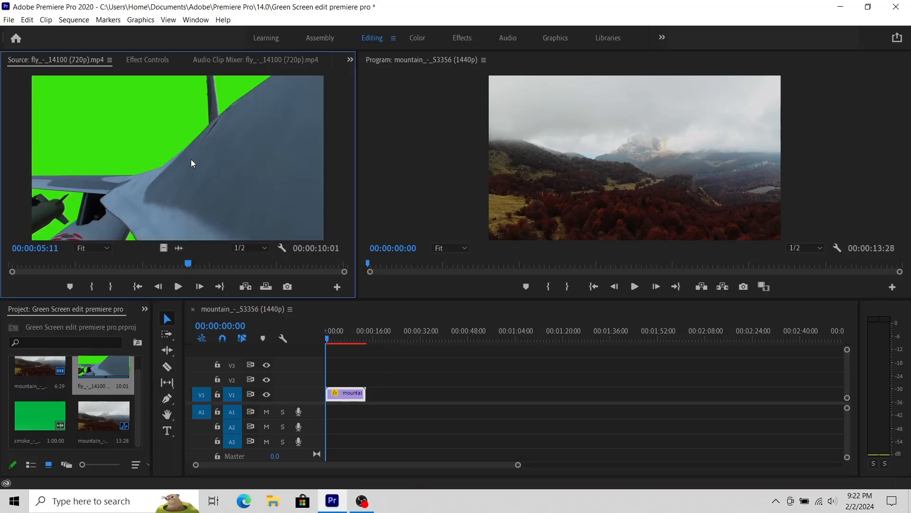
{"action": "left_click_drag", "start_coordinate": [95, 371], "coordinate": [326, 382]}
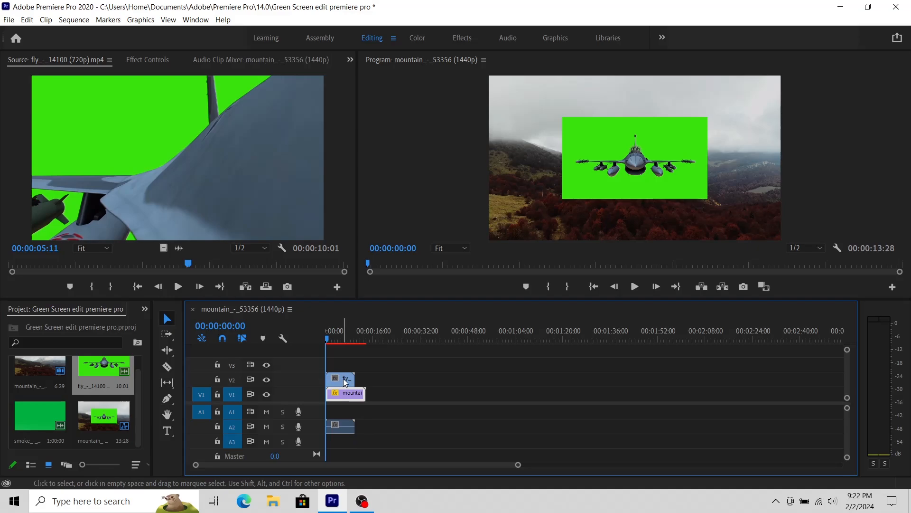
{"action": "left_click", "coordinate": [345, 382]}
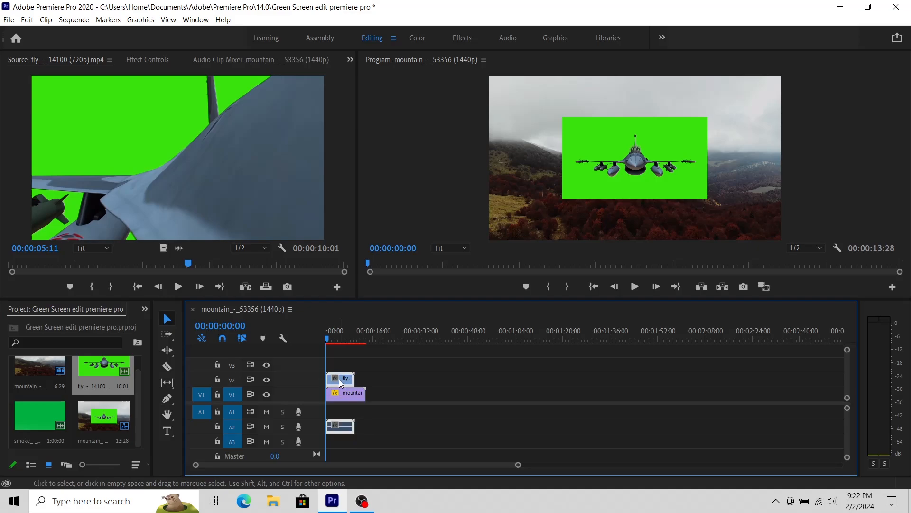
{"action": "left_click", "coordinate": [341, 383]}
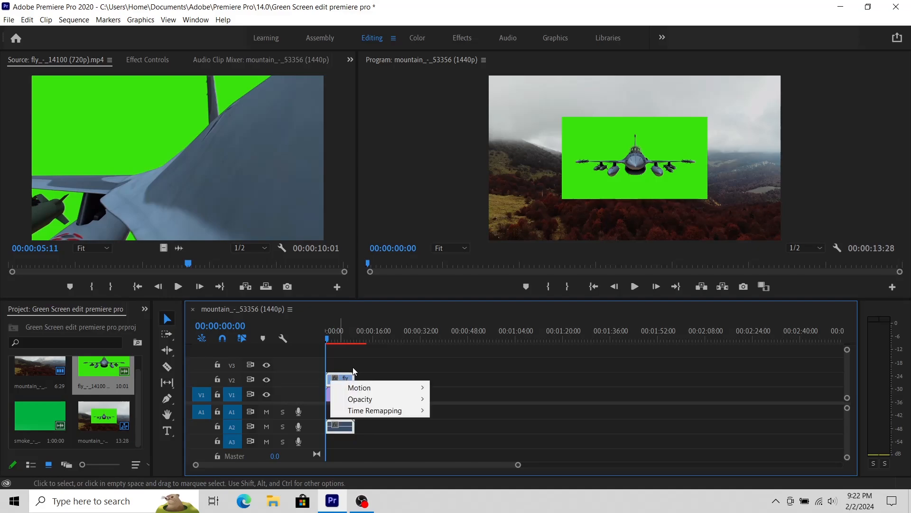
{"action": "left_click", "coordinate": [354, 370]}
Unlink the jet clip's audio from its video and delete the audio from track A2.
{"action": "left_click", "coordinate": [347, 381]}
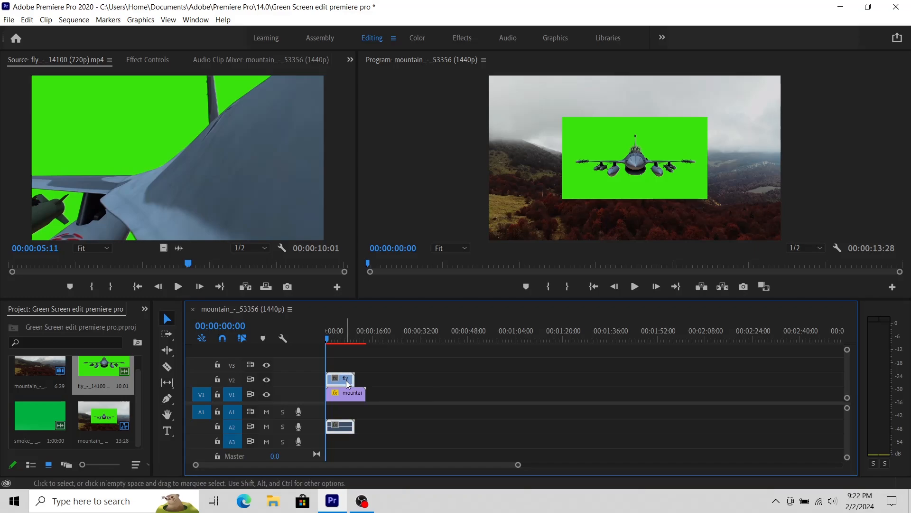
{"action": "right_click", "coordinate": [347, 381]}
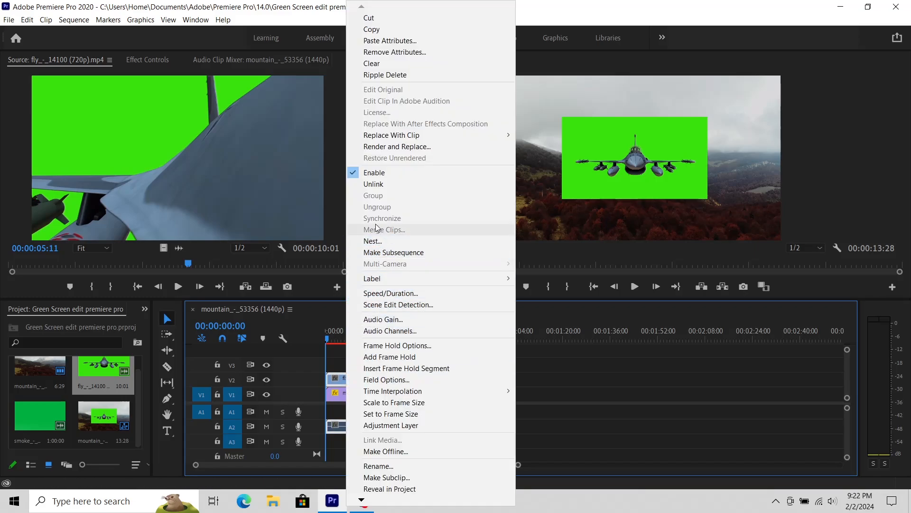
{"action": "left_click", "coordinate": [376, 185]}
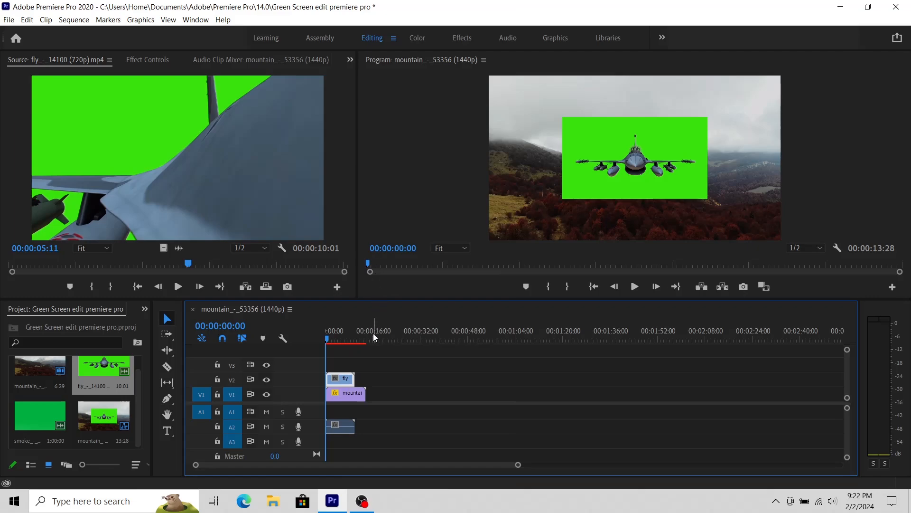
{"action": "left_click", "coordinate": [341, 429]}
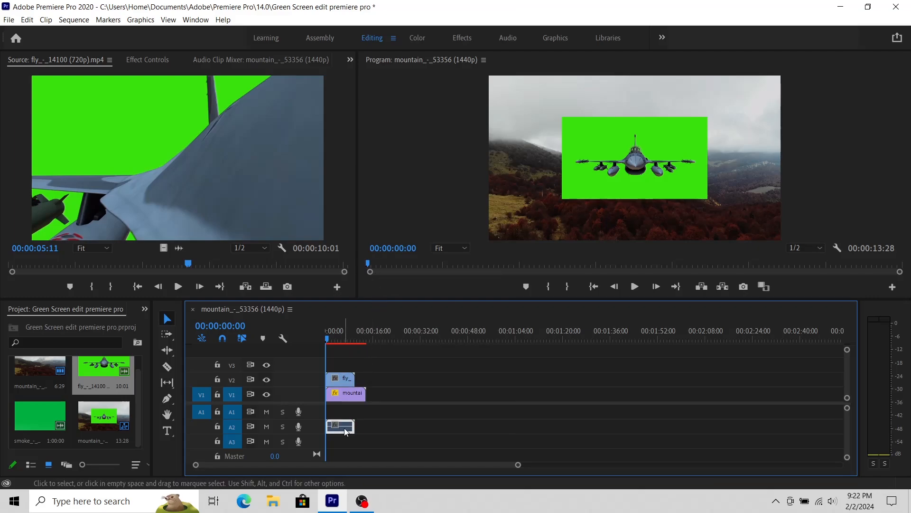
{"action": "key", "text": "Delete"}
Set the jet clip's speed to 80% and play back the sequence to check it.
{"action": "left_click", "coordinate": [342, 378]}
{"action": "right_click", "coordinate": [343, 379]}
{"action": "left_click", "coordinate": [375, 294]}
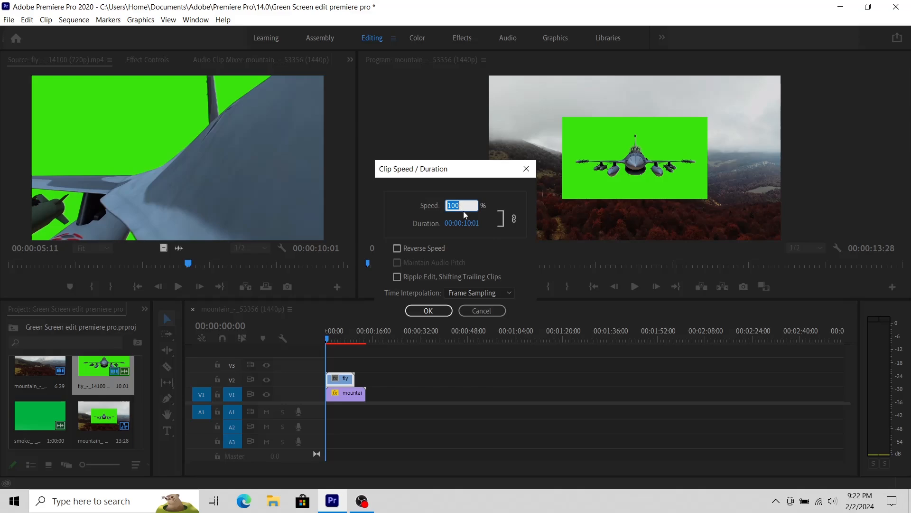
{"action": "type", "text": "80"}
{"action": "key", "text": "Return"}
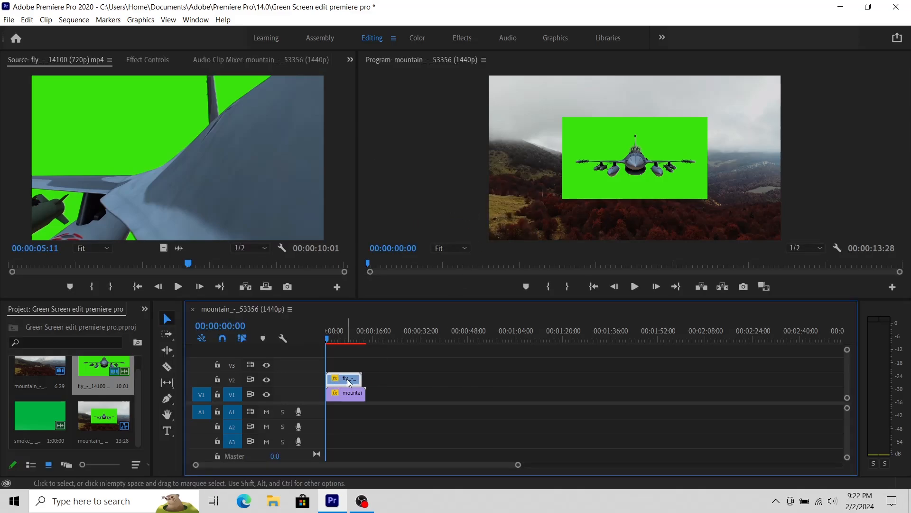
{"action": "key", "text": "space"}
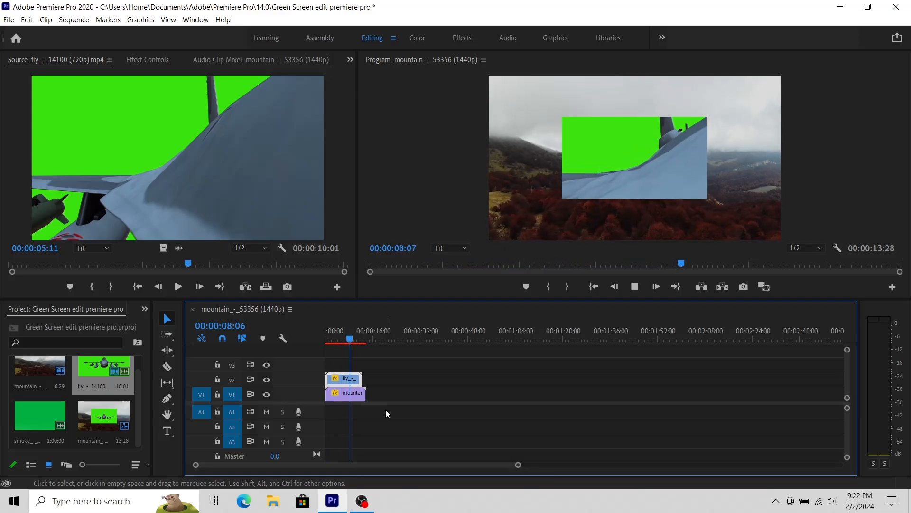
{"action": "key", "text": "space"}
{"action": "key", "text": "space"}
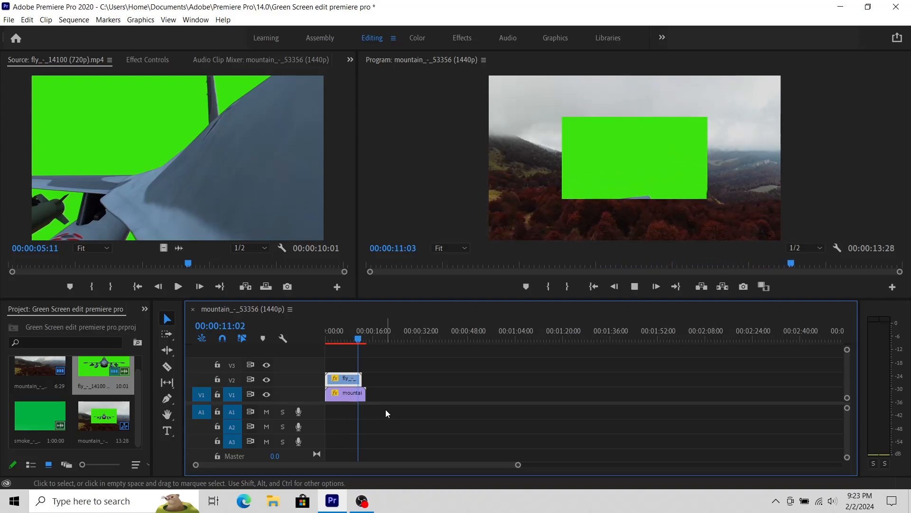
{"action": "key", "text": "space"}
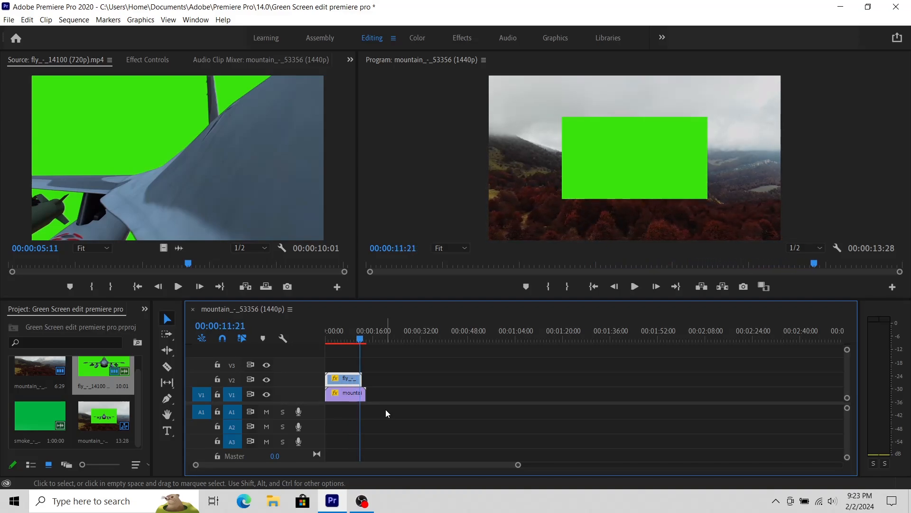
Apply the Ultra Key video effect to the jet clip on V2.
{"action": "left_click", "coordinate": [144, 308]}
{"action": "left_click", "coordinate": [159, 373]}
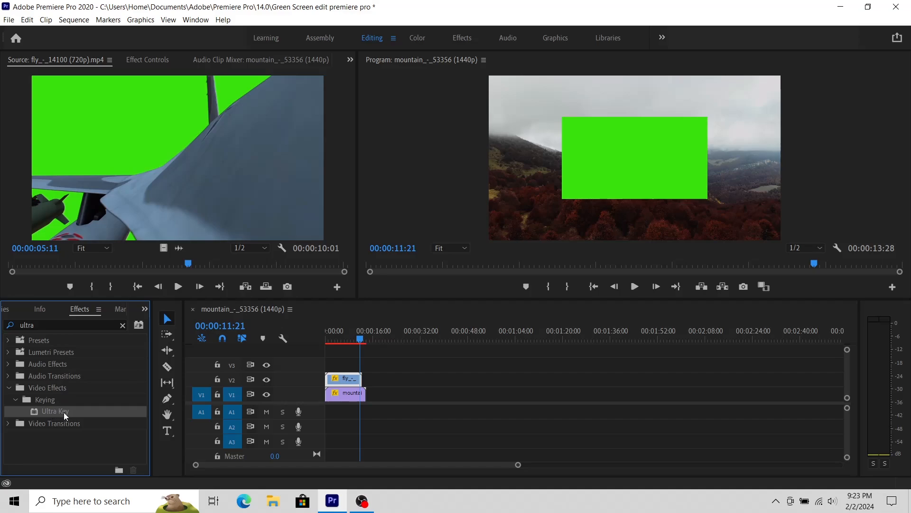
{"action": "left_click_drag", "start_coordinate": [59, 409], "coordinate": [338, 379]}
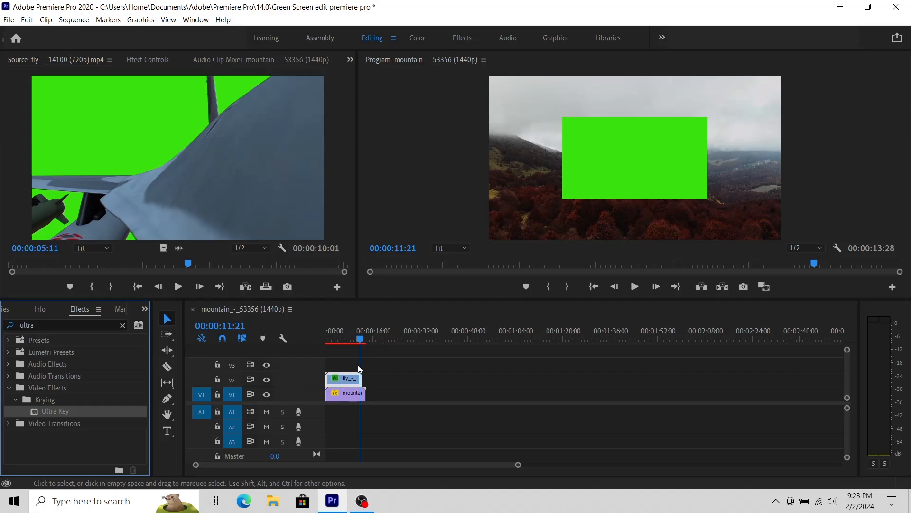
Sample the jet clip's green background as the Ultra Key key color and play back the keyed shot.
{"action": "left_click_drag", "start_coordinate": [361, 342], "coordinate": [330, 343]}
{"action": "double_click", "coordinate": [348, 378]}
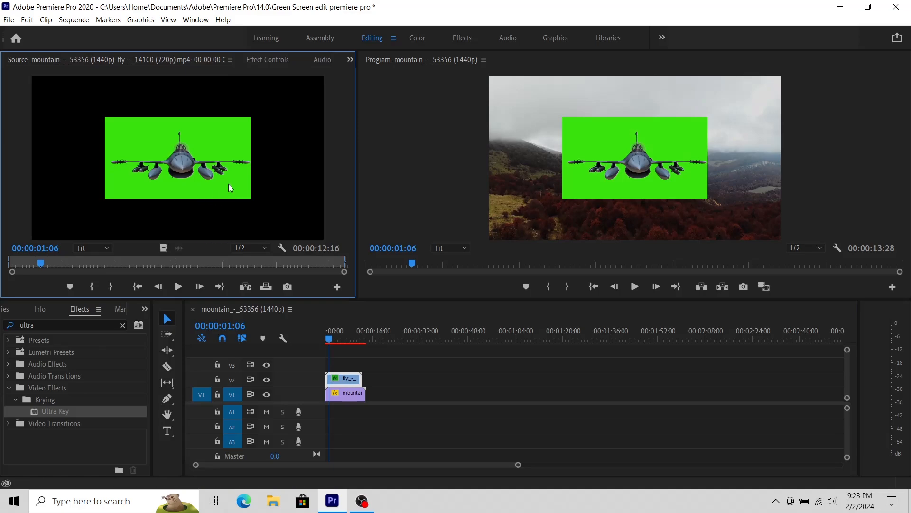
{"action": "left_click", "coordinate": [256, 61]}
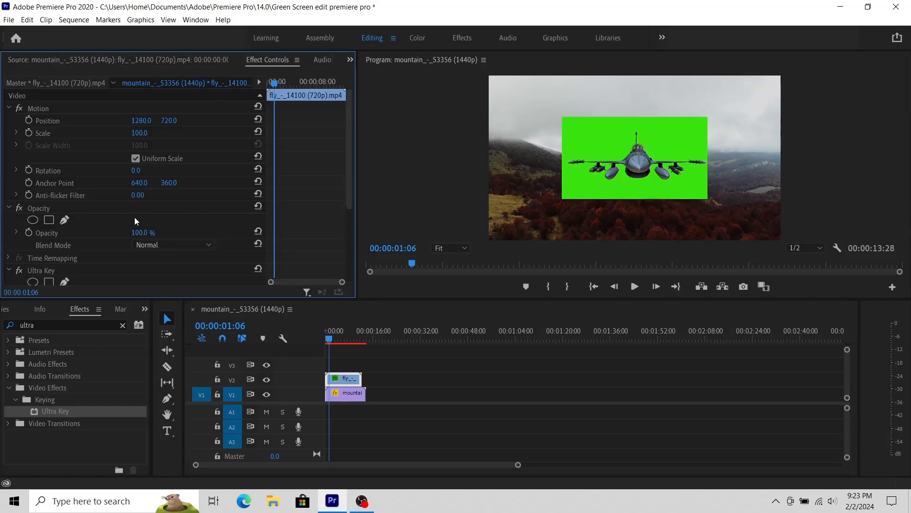
{"action": "scroll", "coordinate": [135, 220], "scroll_direction": "down", "scroll_amount": 5}
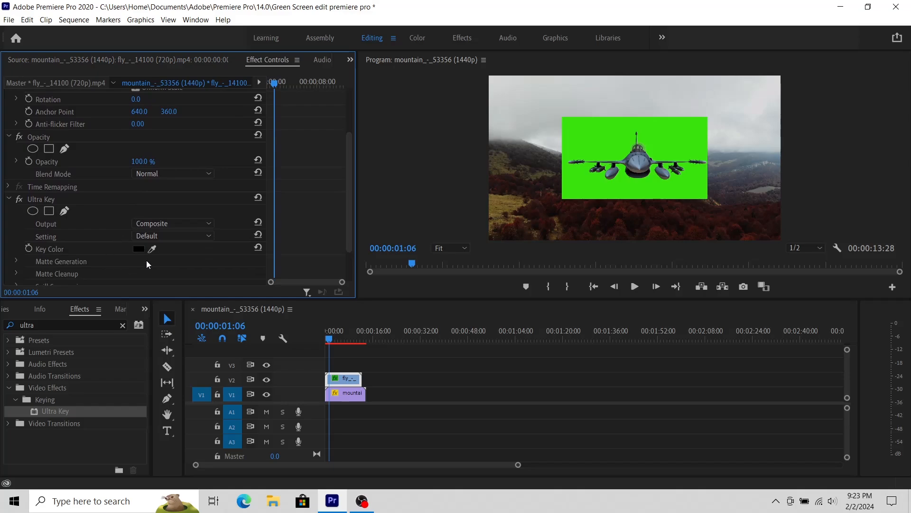
{"action": "left_click", "coordinate": [153, 249]}
{"action": "left_click", "coordinate": [579, 127]}
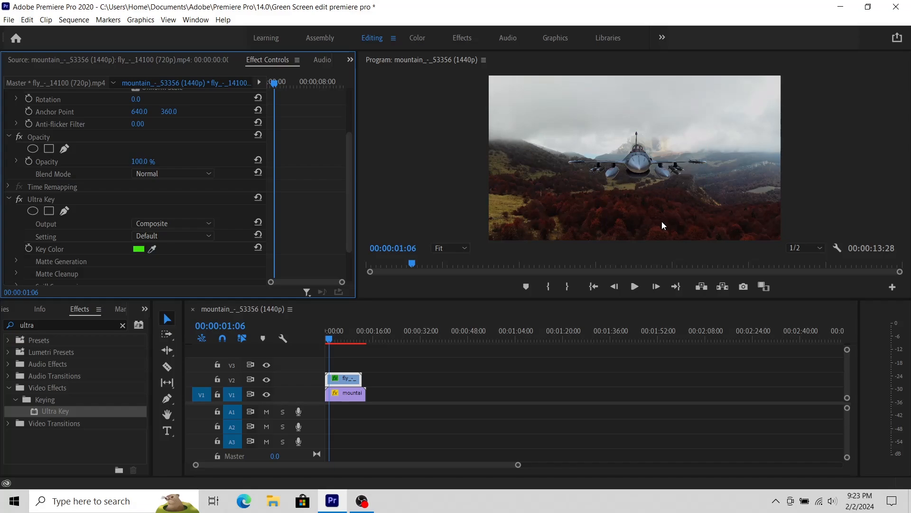
{"action": "key", "text": "space"}
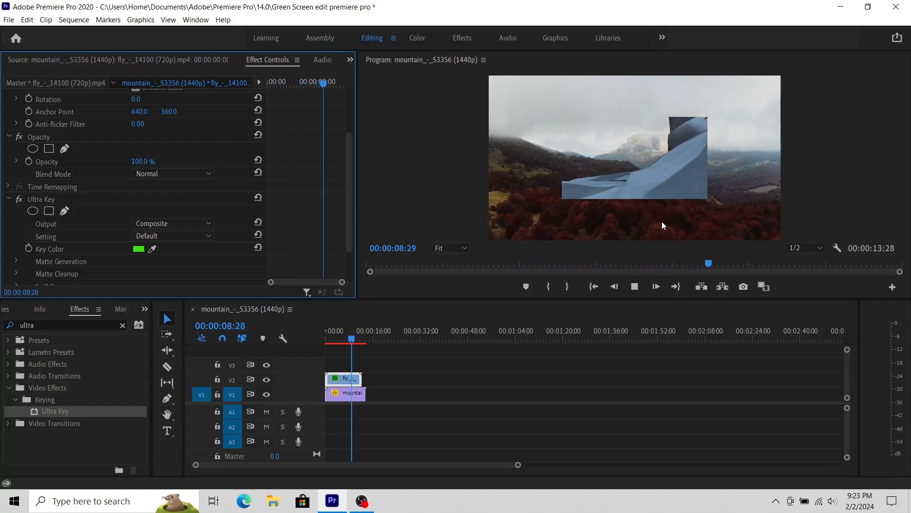
{"action": "key", "text": "space"}
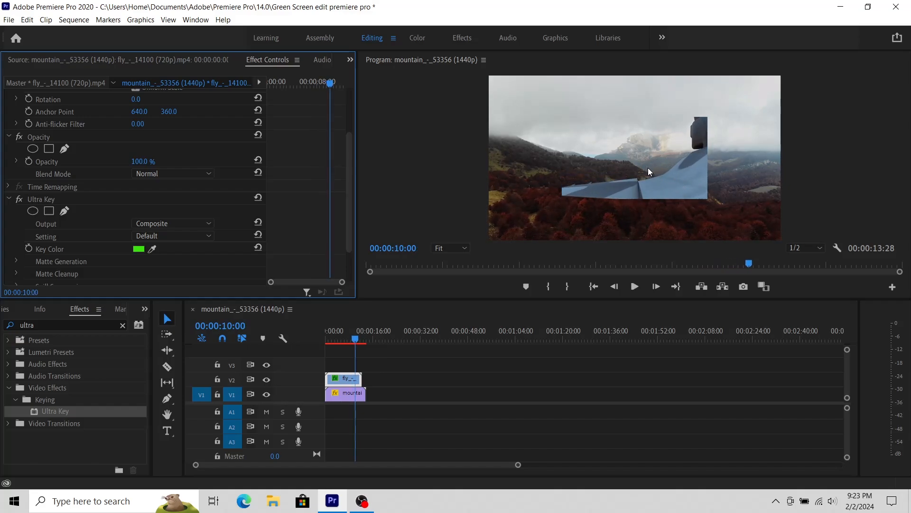
Scale the jet clip up to 236 at the sequence start and play back the result.
{"action": "left_click_drag", "start_coordinate": [357, 341], "coordinate": [304, 337]}
{"action": "scroll", "coordinate": [41, 204], "scroll_direction": "up", "scroll_amount": 3}
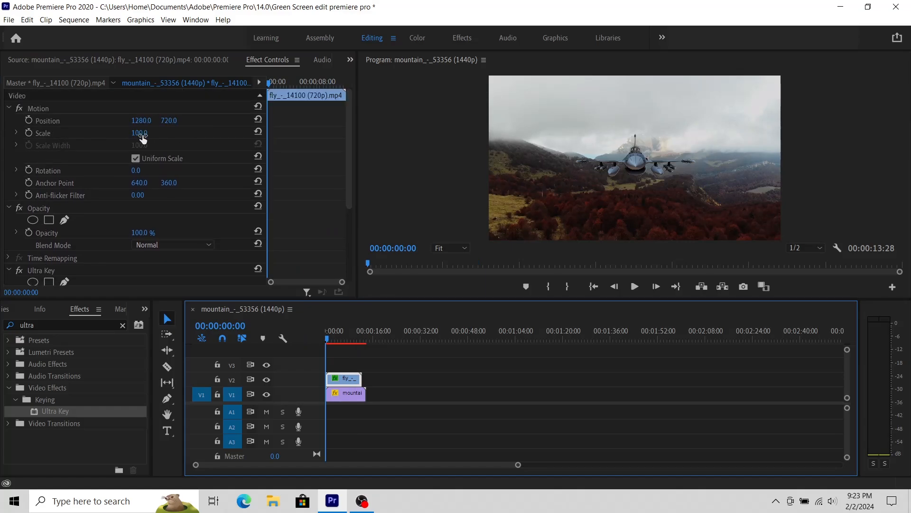
{"action": "left_click_drag", "start_coordinate": [138, 138], "coordinate": [203, 138]}
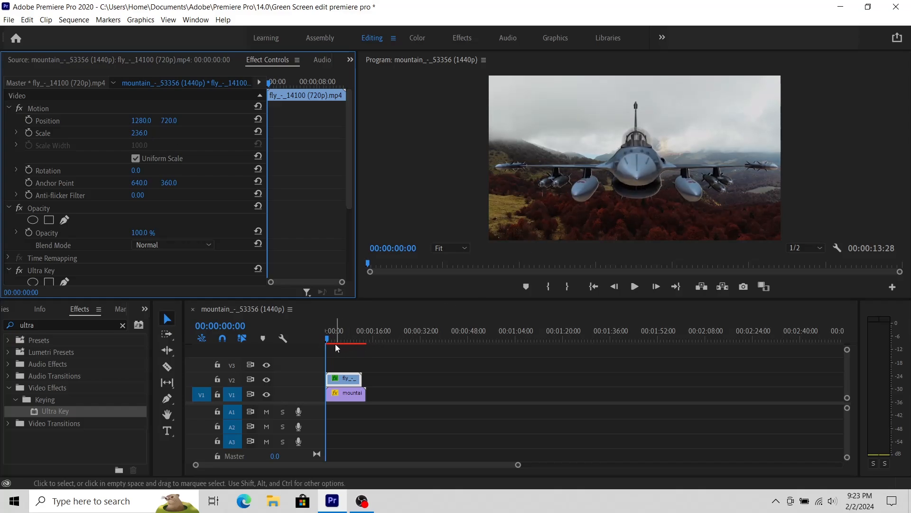
{"action": "key", "text": "space"}
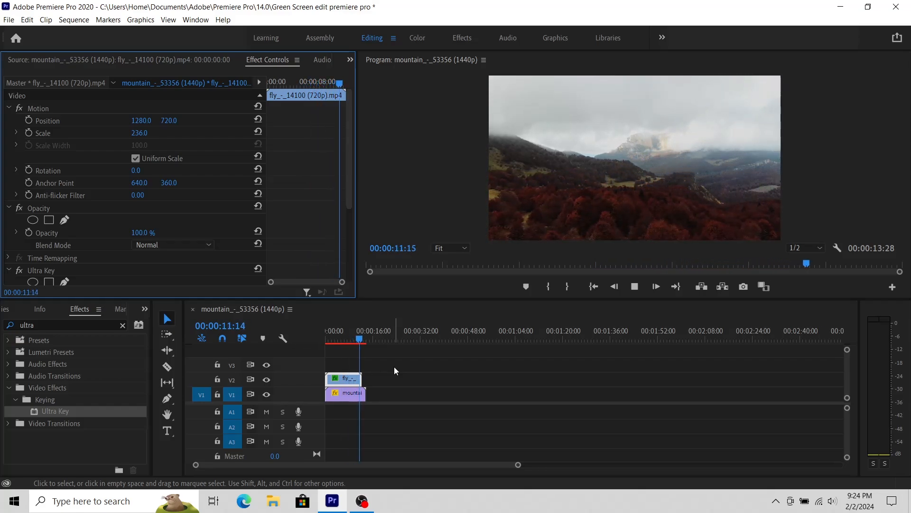
{"action": "key", "text": "space"}
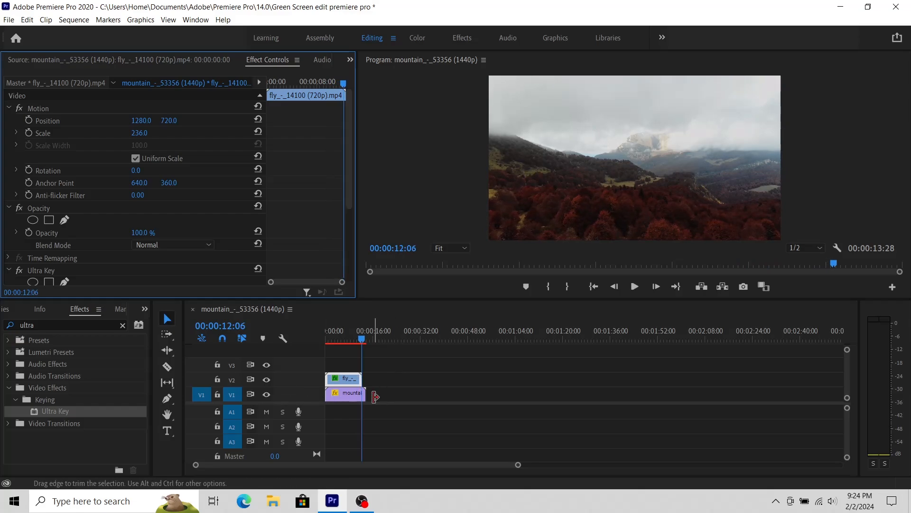
Place the green-screen smoke clip from the project on track V3, starting at the beginning of the sequence.
{"action": "left_click_drag", "start_coordinate": [365, 341], "coordinate": [249, 338]}
{"action": "left_click", "coordinate": [145, 309]}
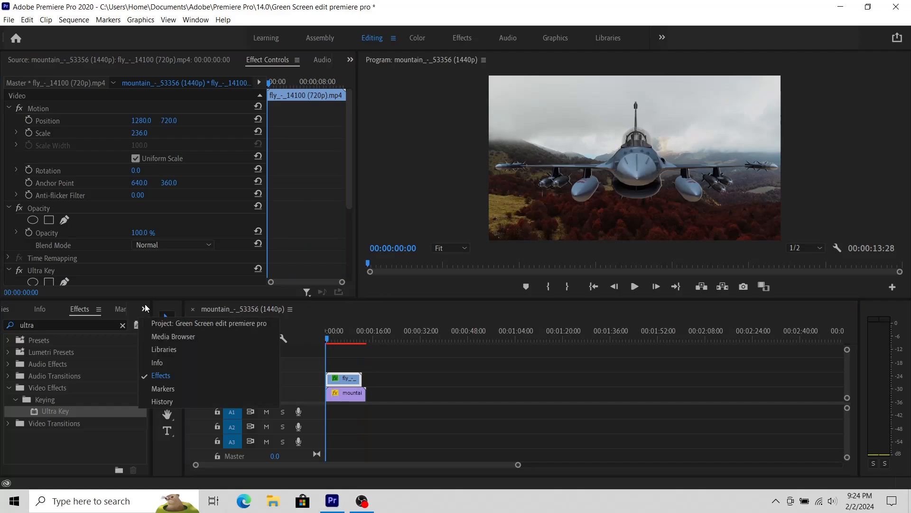
{"action": "left_click", "coordinate": [157, 325]}
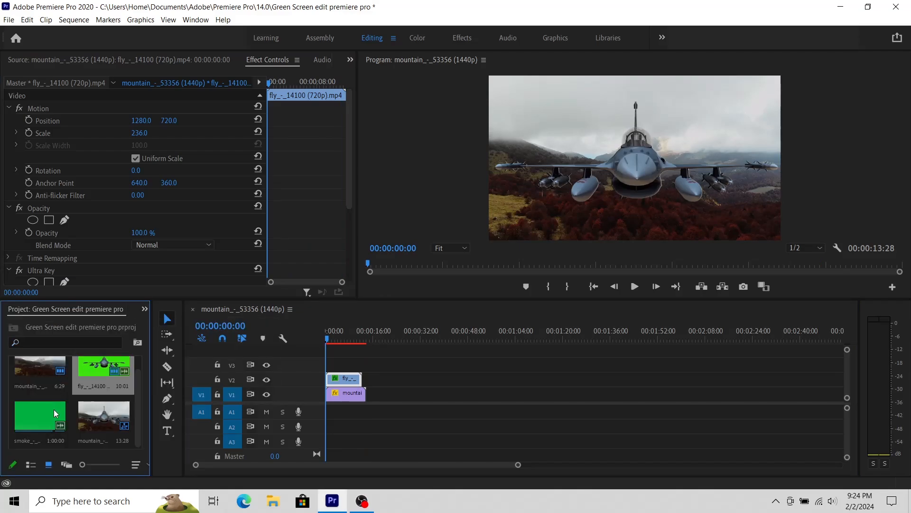
{"action": "scroll", "coordinate": [53, 409], "scroll_direction": "up", "scroll_amount": 1}
{"action": "double_click", "coordinate": [39, 423]}
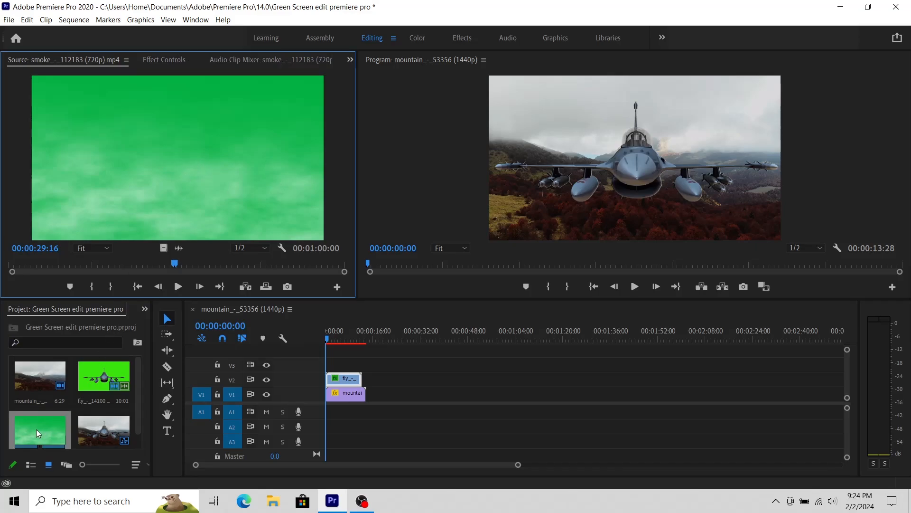
{"action": "left_click_drag", "start_coordinate": [36, 429], "coordinate": [322, 369]}
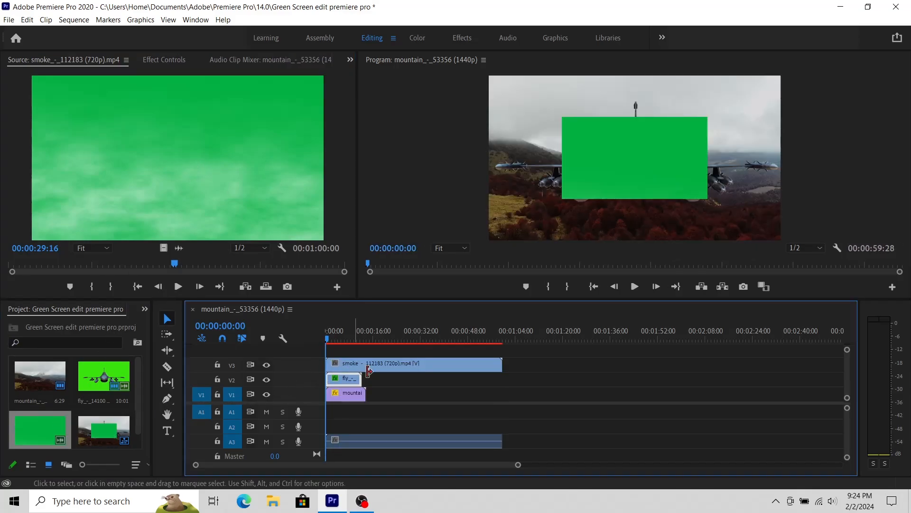
Unlink the smoke clip's audio from its video and delete the audio part on A3.
{"action": "left_click", "coordinate": [398, 363]}
{"action": "right_click", "coordinate": [397, 363]}
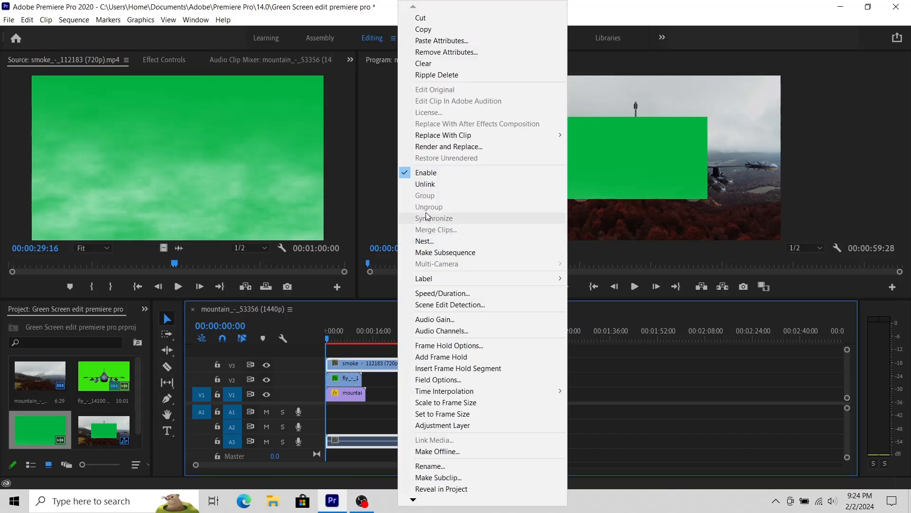
{"action": "left_click", "coordinate": [427, 184]}
{"action": "left_click", "coordinate": [384, 443]}
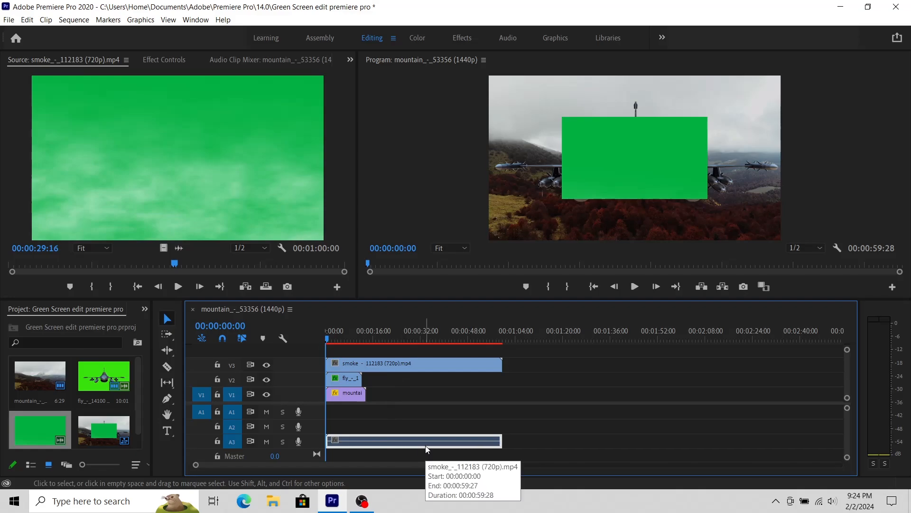
{"action": "key", "text": "Delete"}
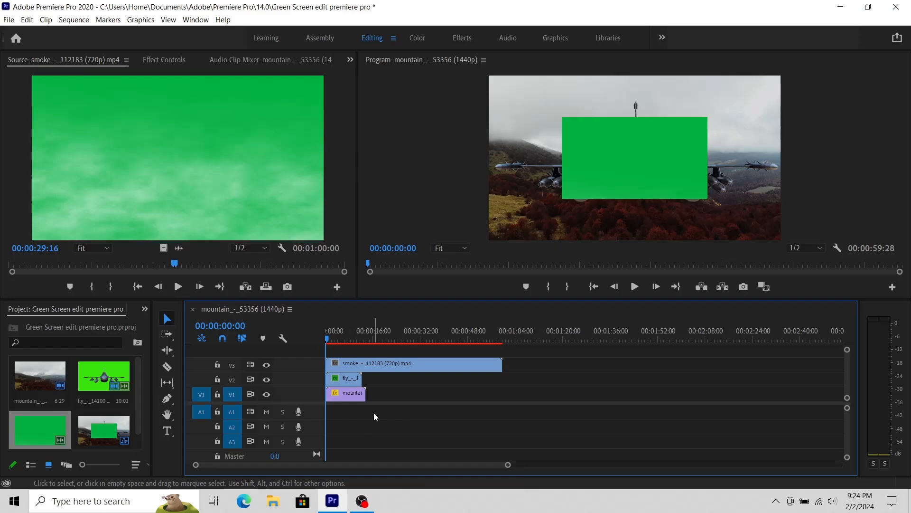
Play back the first seconds of the sequence to check the unkeyed smoke clip over the jet.
{"action": "key", "text": "="}
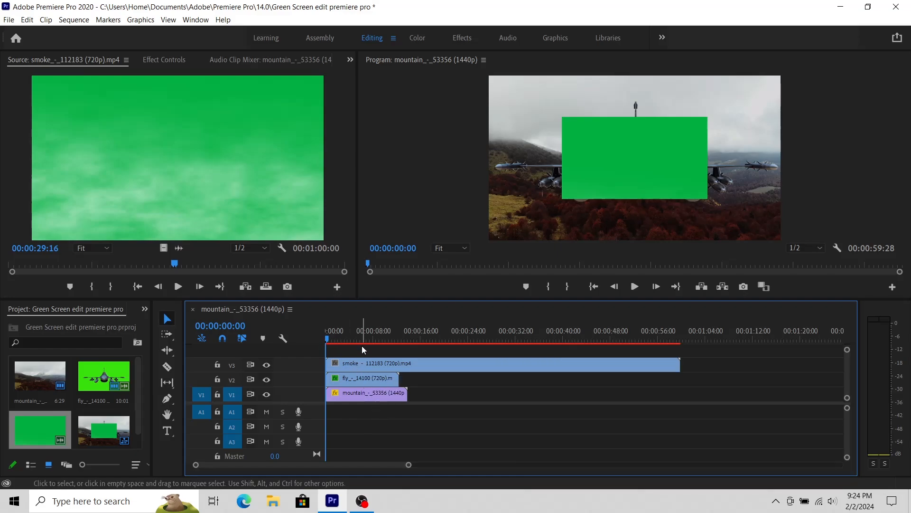
{"action": "key", "text": "space"}
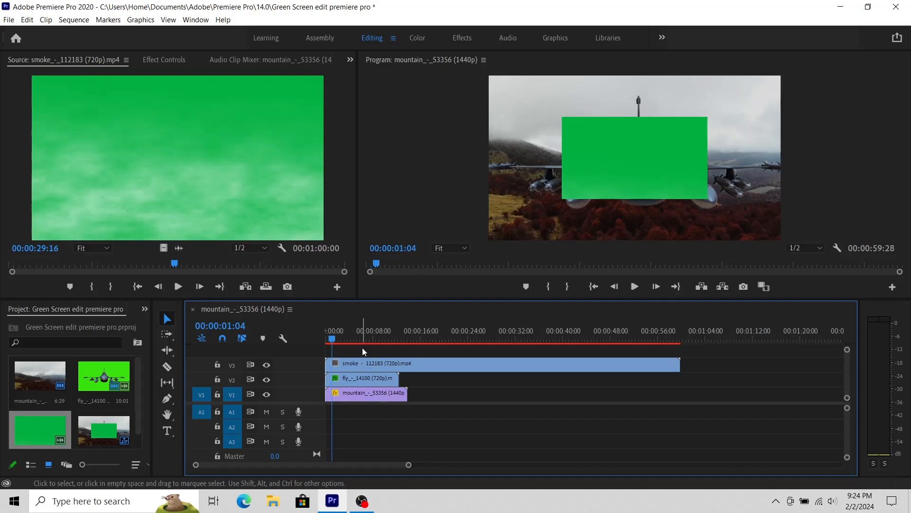
{"action": "key", "text": "space"}
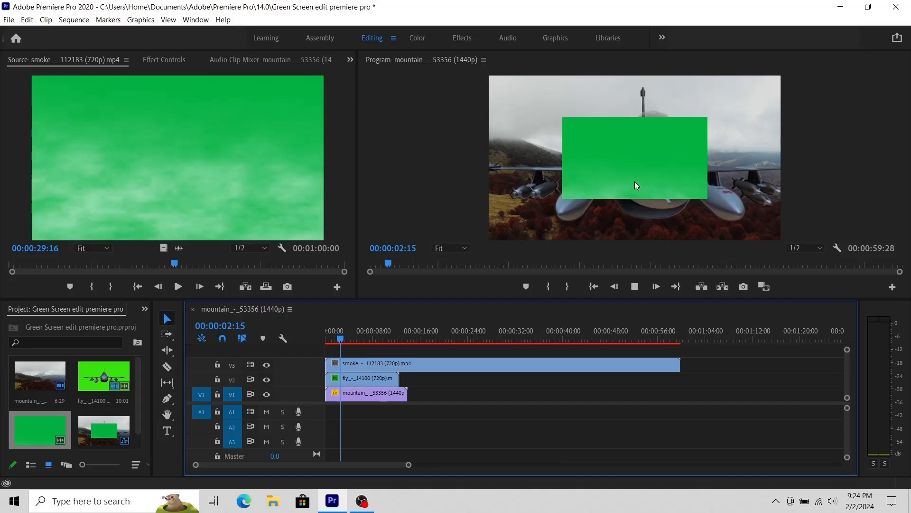
{"action": "key", "text": "space"}
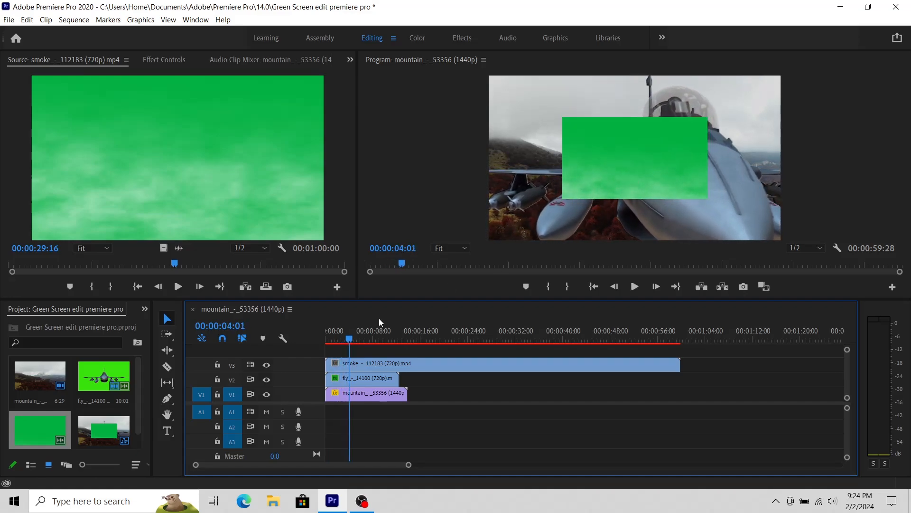
Apply the Ultra Key video effect to the smoke clip on V3.
{"action": "left_click", "coordinate": [145, 309]}
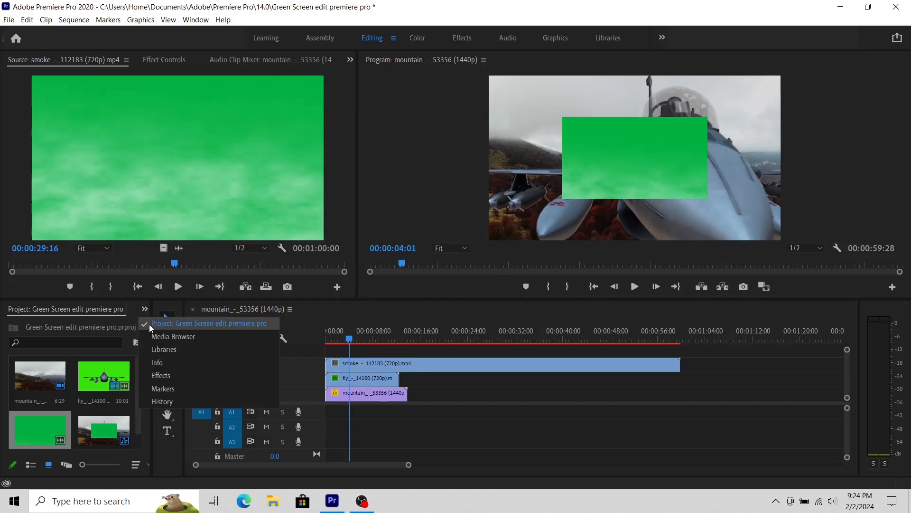
{"action": "left_click", "coordinate": [161, 375]}
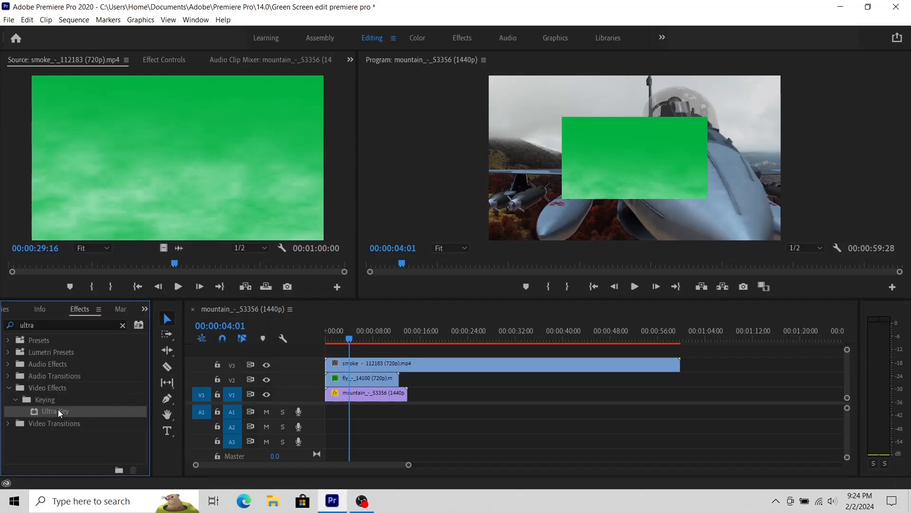
{"action": "left_click_drag", "start_coordinate": [58, 409], "coordinate": [85, 411]}
{"action": "left_click_drag", "start_coordinate": [205, 400], "coordinate": [371, 368]}
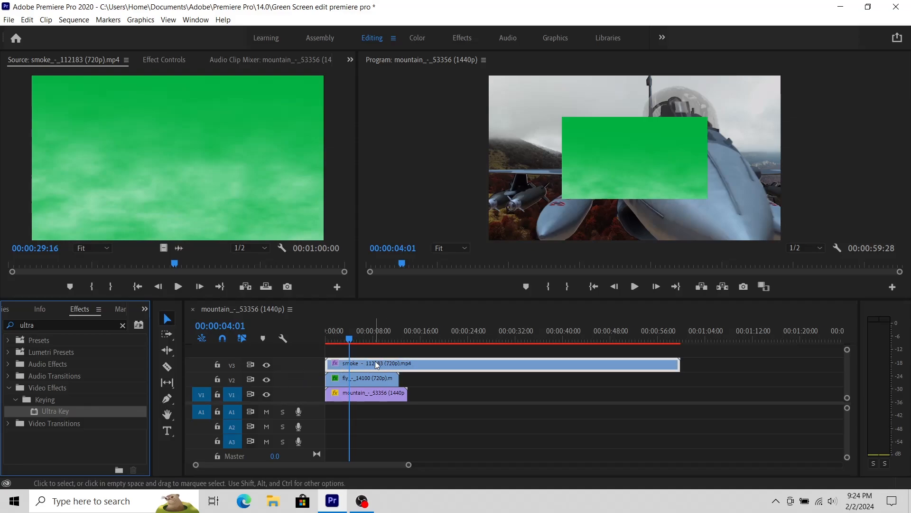
Sample the smoke clip's green background as its Ultra Key key color.
{"action": "double_click", "coordinate": [417, 363]}
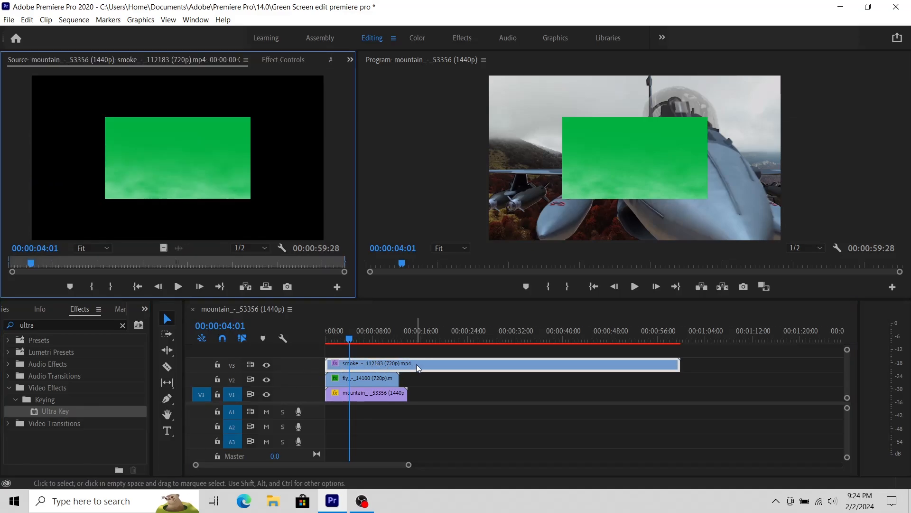
{"action": "left_click", "coordinate": [286, 59]}
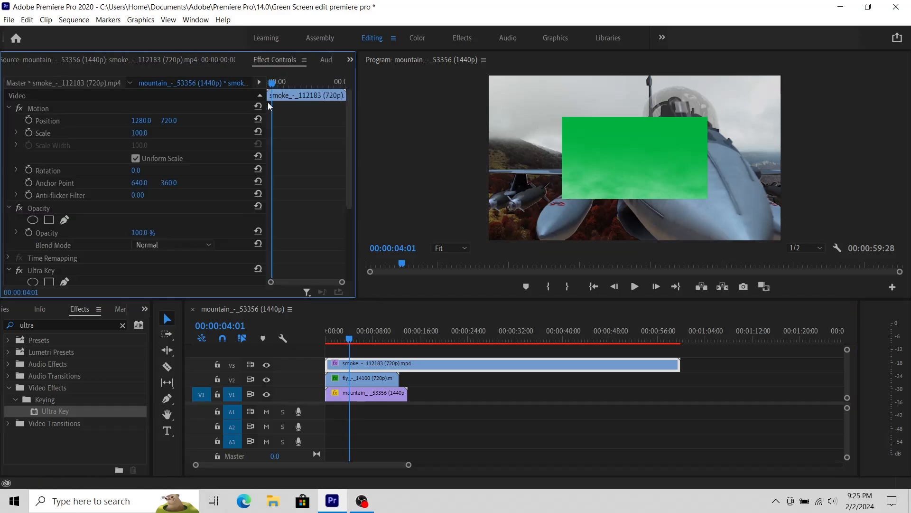
{"action": "scroll", "coordinate": [185, 221], "scroll_direction": "down", "scroll_amount": 5}
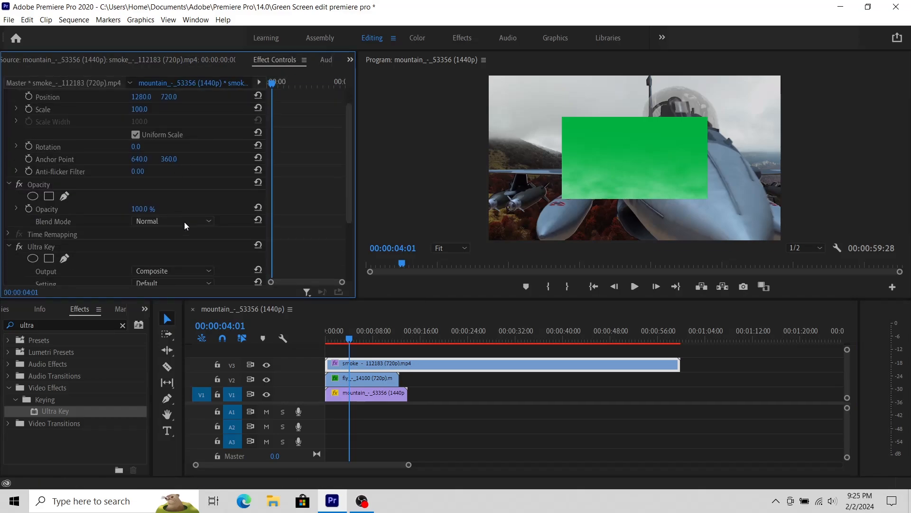
{"action": "scroll", "coordinate": [154, 240], "scroll_direction": "down", "scroll_amount": 1}
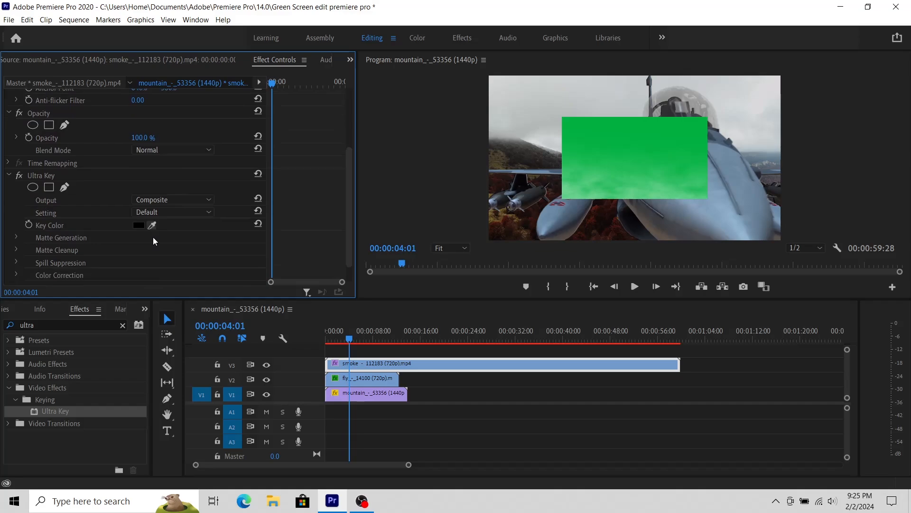
{"action": "left_click", "coordinate": [152, 225]}
{"action": "left_click", "coordinate": [151, 226]}
{"action": "left_click", "coordinate": [566, 119]}
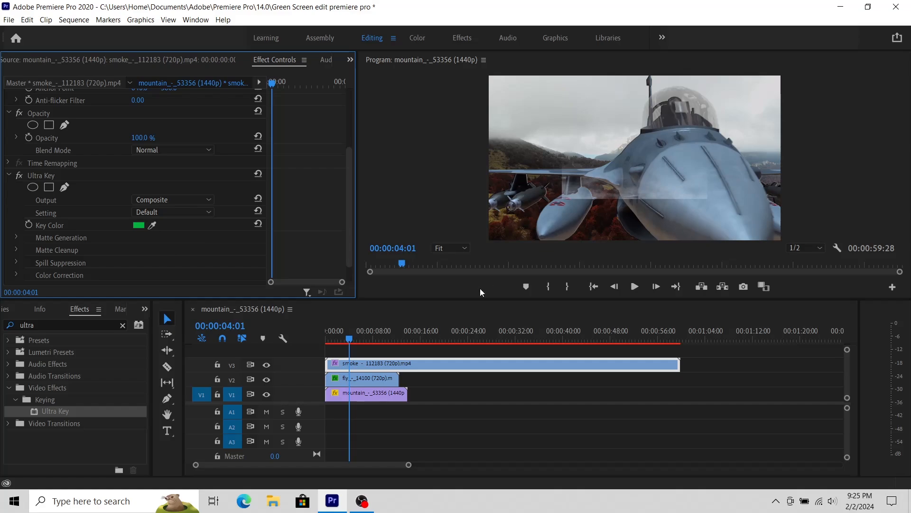
Scale the smoke clip on V3 up to 238 so it fills the frame.
{"action": "double_click", "coordinate": [438, 364]}
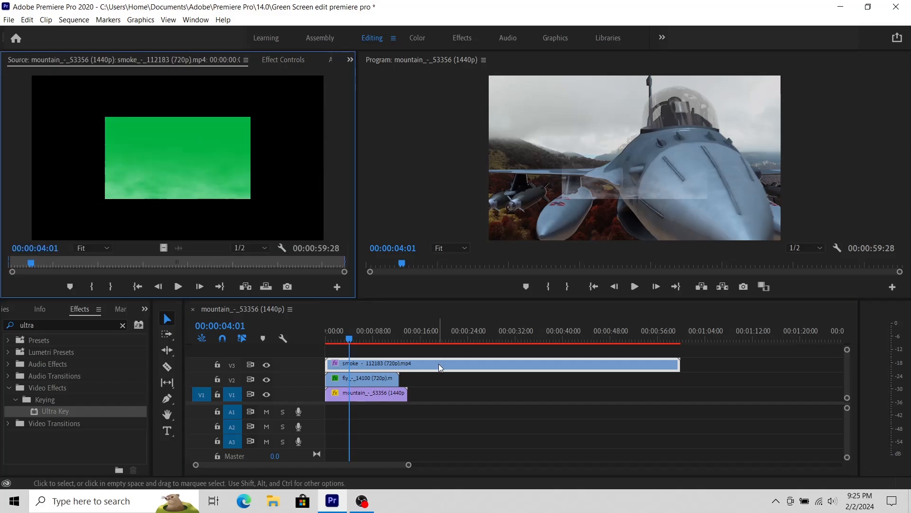
{"action": "left_click", "coordinate": [279, 60]}
{"action": "scroll", "coordinate": [160, 189], "scroll_direction": "up", "scroll_amount": 5}
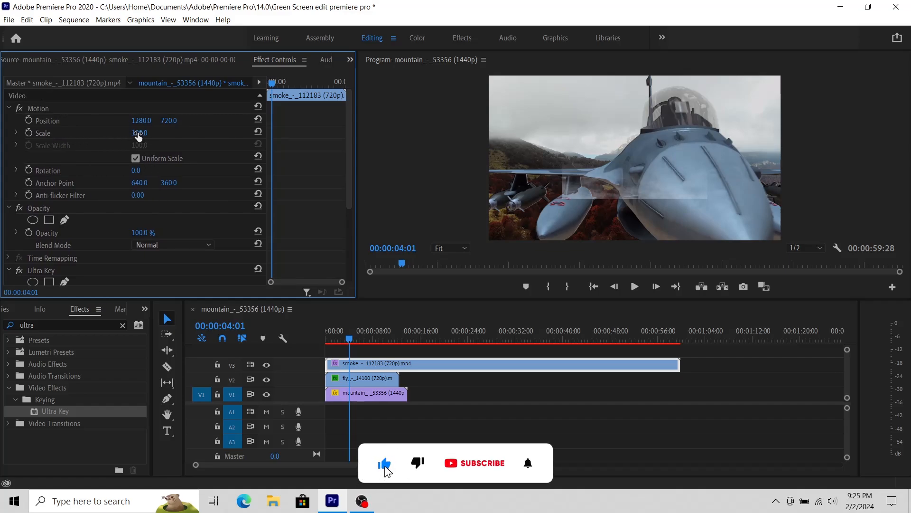
{"action": "left_click_drag", "start_coordinate": [139, 133], "coordinate": [204, 133]}
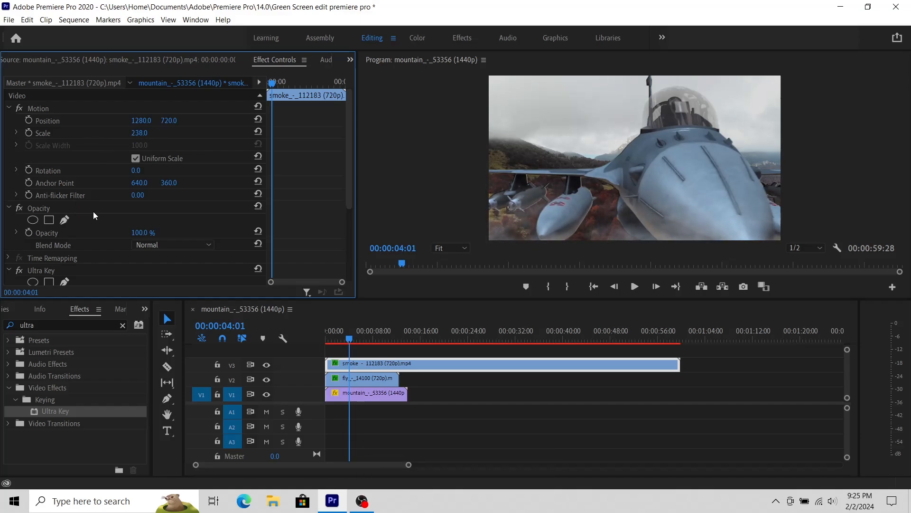
Reduce the smoke clip's opacity to 58%.
{"action": "scroll", "coordinate": [94, 213], "scroll_direction": "down", "scroll_amount": 1}
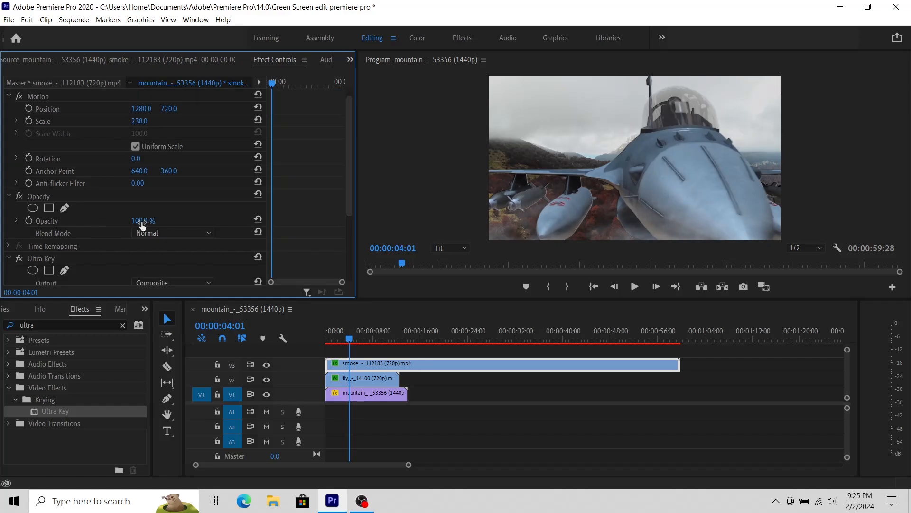
{"action": "left_click_drag", "start_coordinate": [142, 221], "coordinate": [126, 221]}
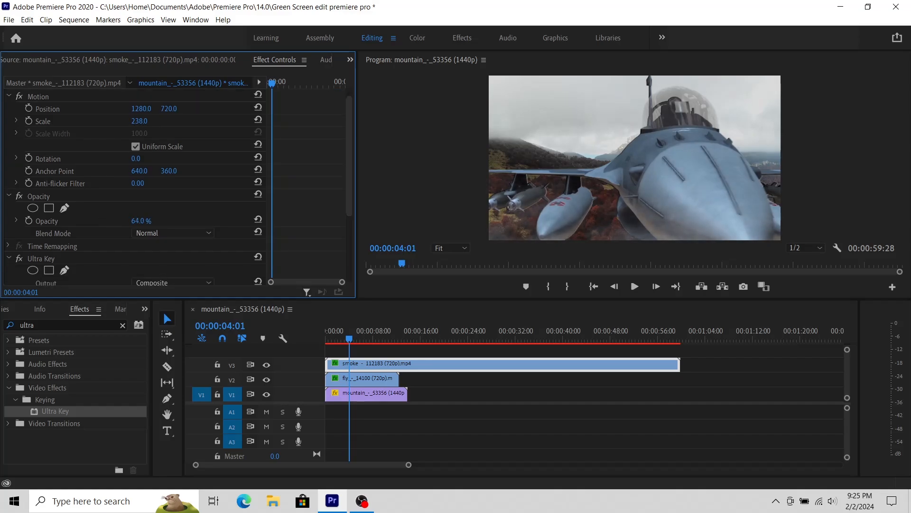
{"action": "left_click", "coordinate": [147, 219]}
{"action": "left_click", "coordinate": [184, 214]}
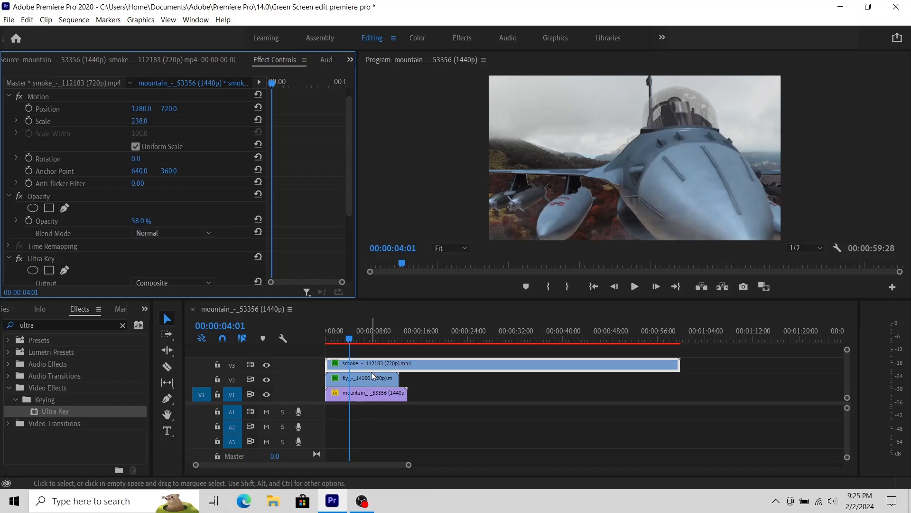
Play back the composite from the sequence start to the end of the mountain clip.
{"action": "left_click_drag", "start_coordinate": [350, 339], "coordinate": [311, 338]}
{"action": "key", "text": "space"}
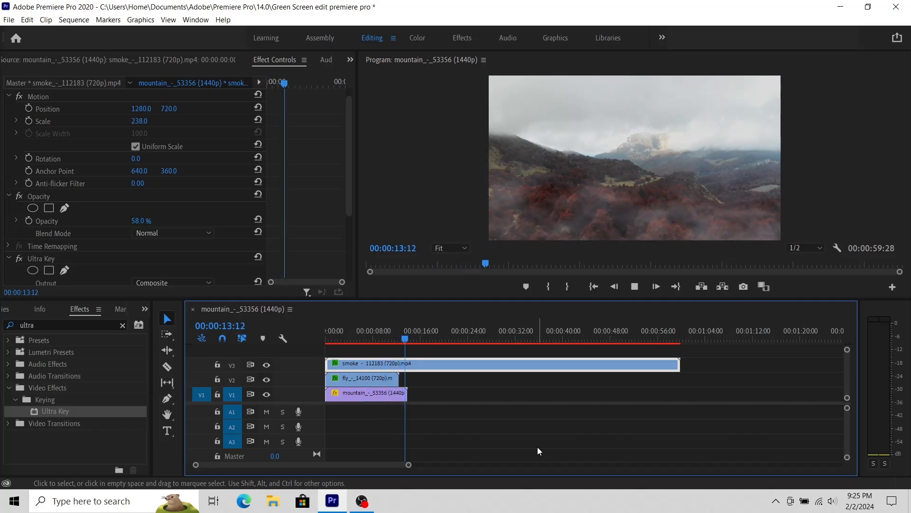
{"action": "key", "text": "space"}
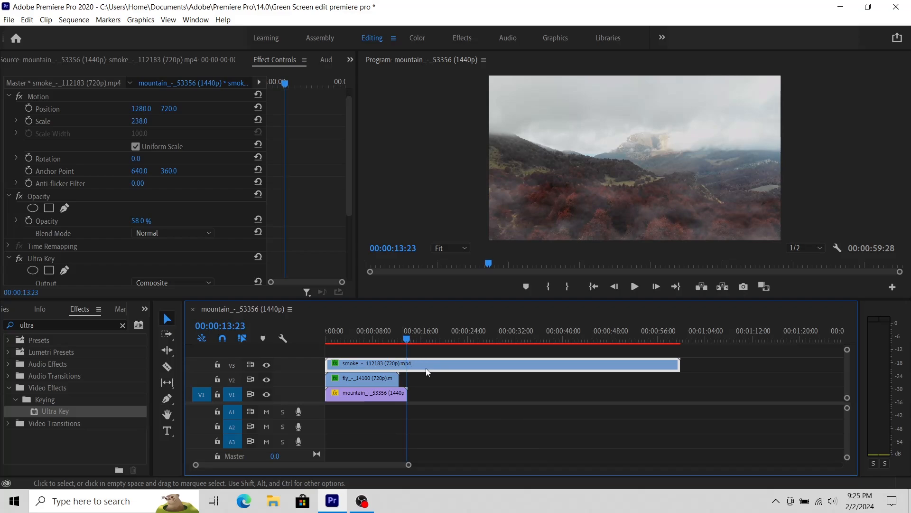
Split the smoke clip at the end of the mountain clip and delete the excess part after the cut.
{"action": "key", "text": "c"}
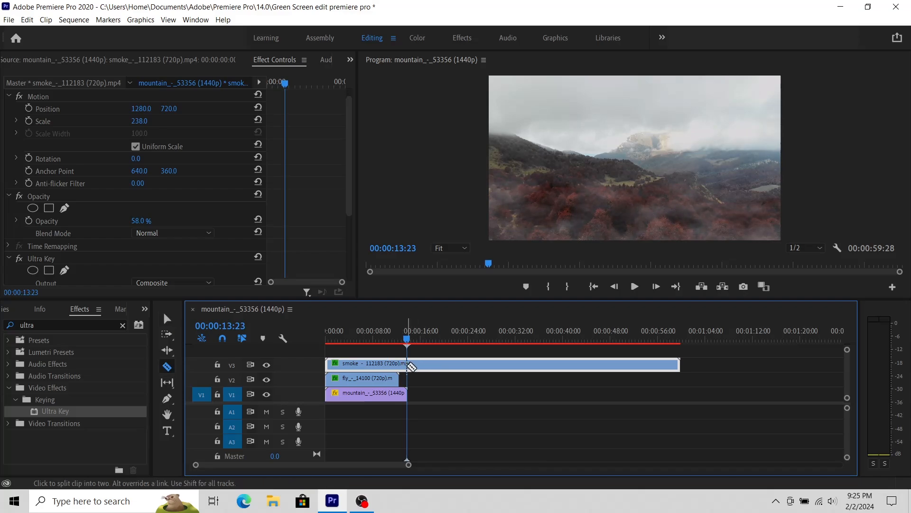
{"action": "left_click", "coordinate": [408, 366]}
{"action": "key", "text": "v"}
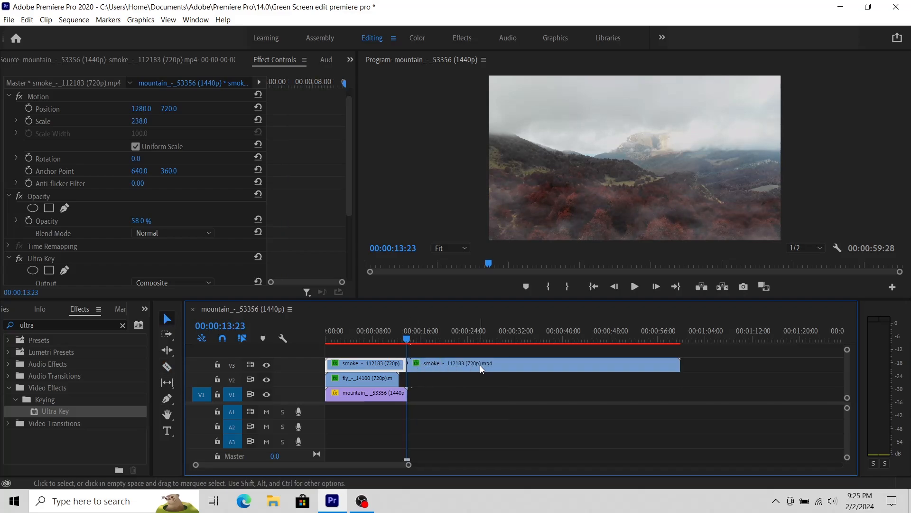
{"action": "left_click", "coordinate": [497, 367]}
{"action": "key", "text": "Delete"}
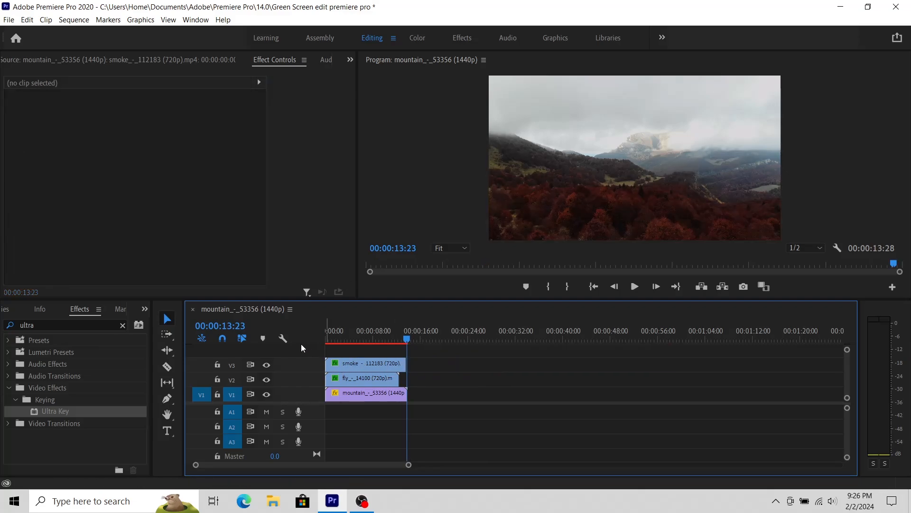
Add a new video track above V3 in the timeline.
{"action": "right_click", "coordinate": [301, 364]}
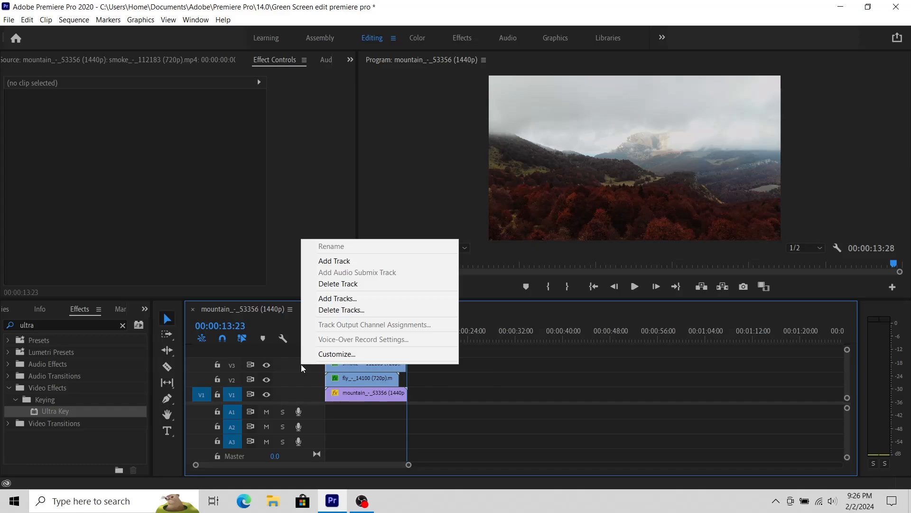
{"action": "left_click", "coordinate": [367, 264]}
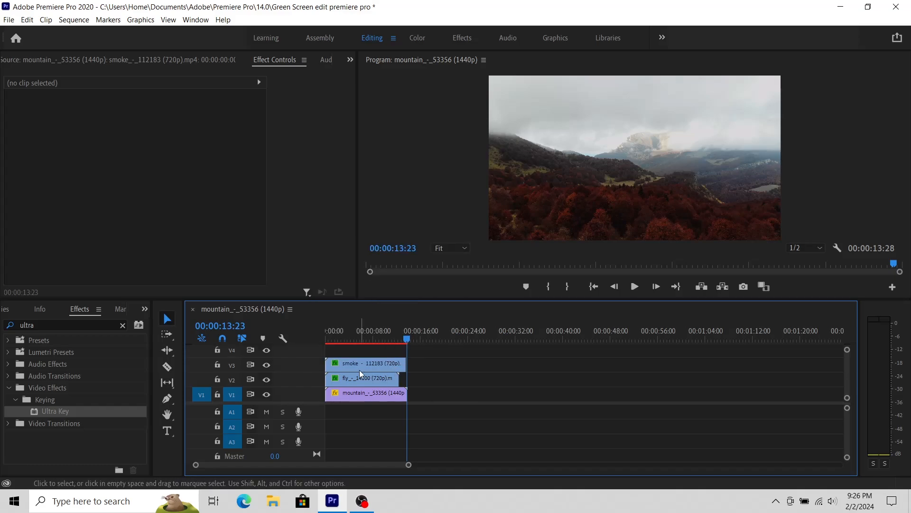
Create a 2560 × 1440 adjustment layer at 29.97 fps and place it on V4, spanning the smoke clip's full length.
{"action": "left_click", "coordinate": [143, 309]}
{"action": "left_click", "coordinate": [153, 323]}
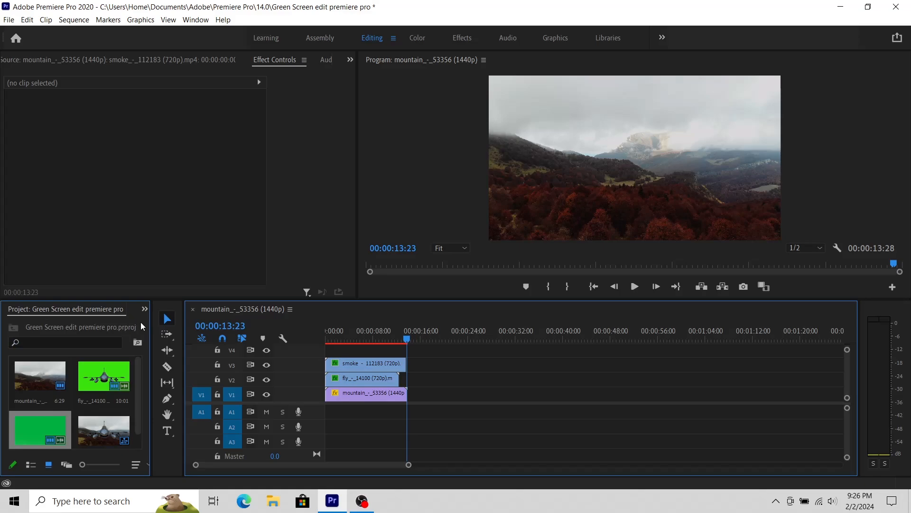
{"action": "right_click", "coordinate": [141, 319]}
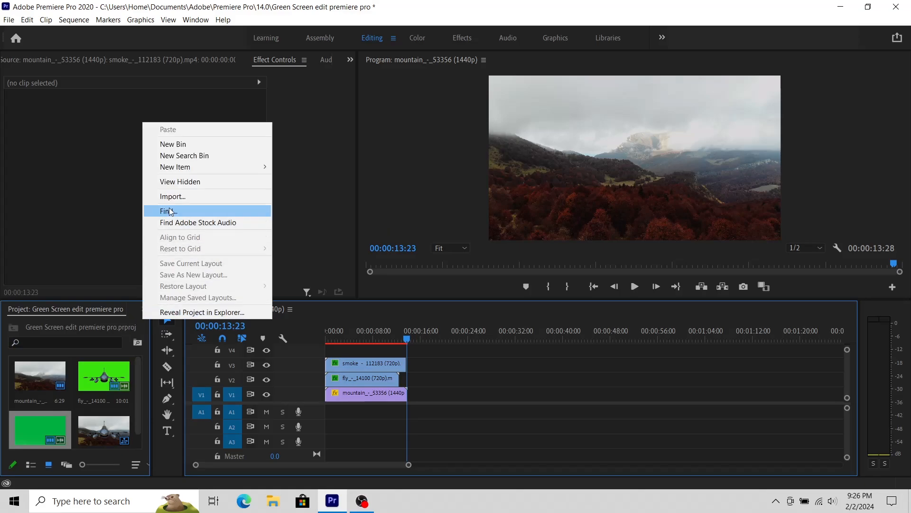
{"action": "mouse_move", "coordinate": [180, 170]}
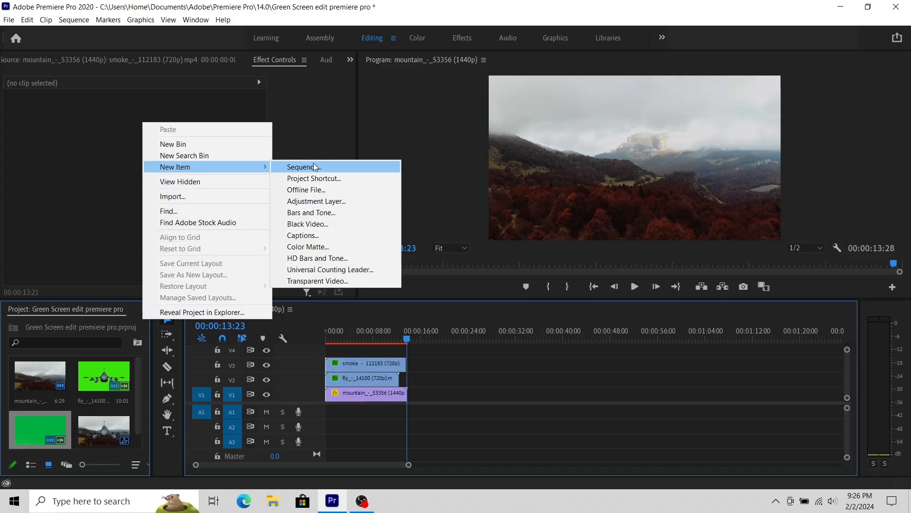
{"action": "left_click", "coordinate": [349, 201]}
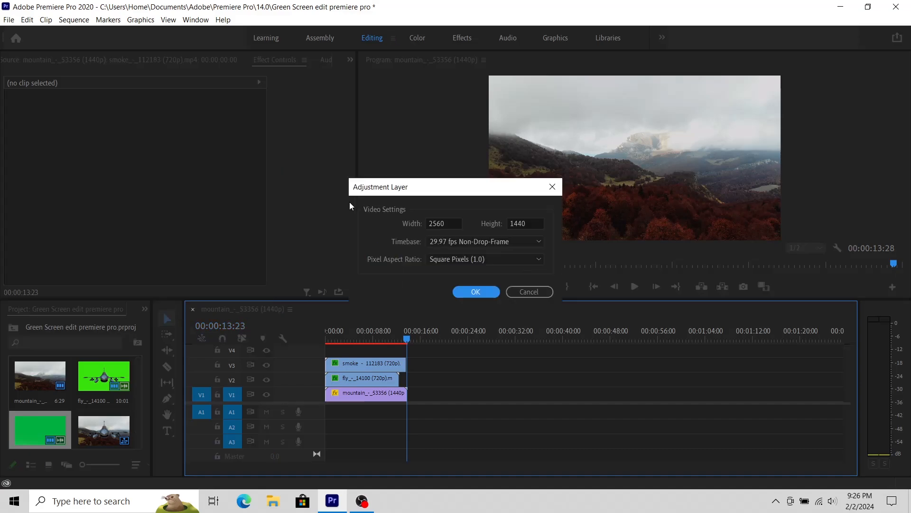
{"action": "left_click", "coordinate": [474, 291]}
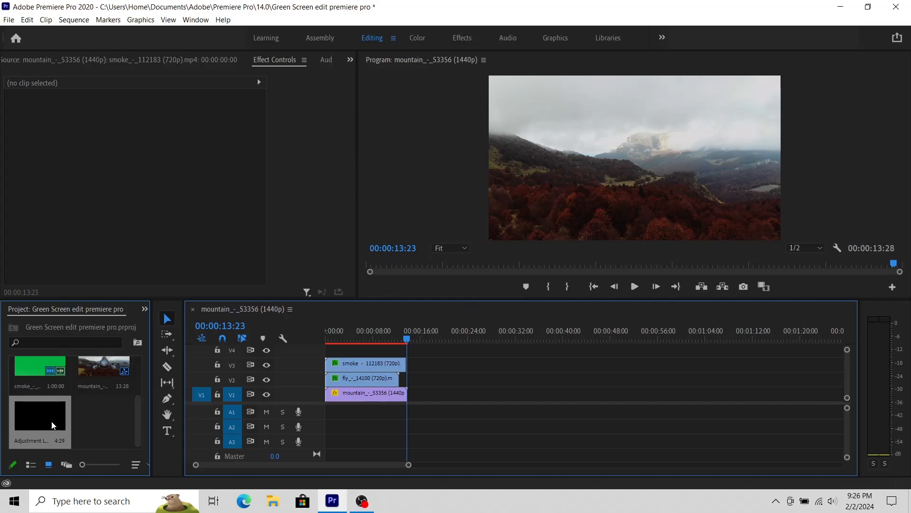
{"action": "left_click_drag", "start_coordinate": [47, 420], "coordinate": [407, 350]}
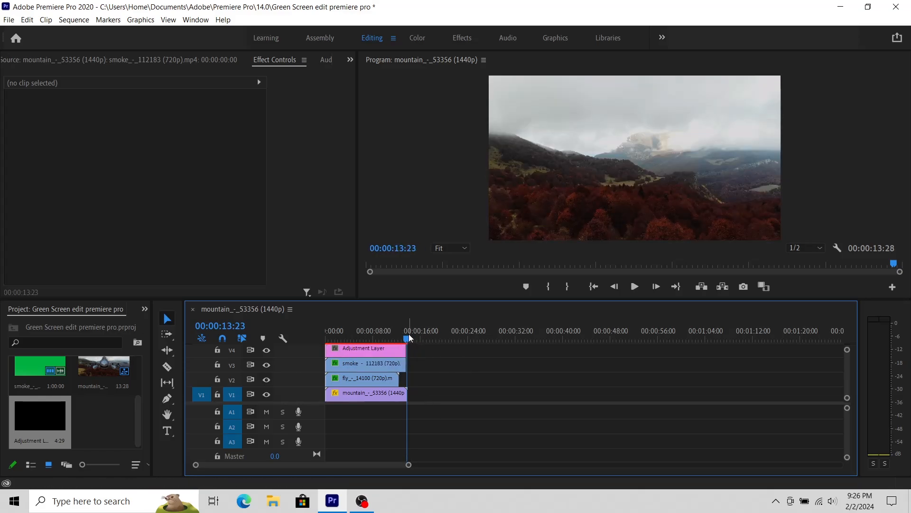
Play the opening frames of the composite from the sequence start.
{"action": "key", "text": "Up"}
{"action": "key", "text": "Up"}
{"action": "key", "text": "space"}
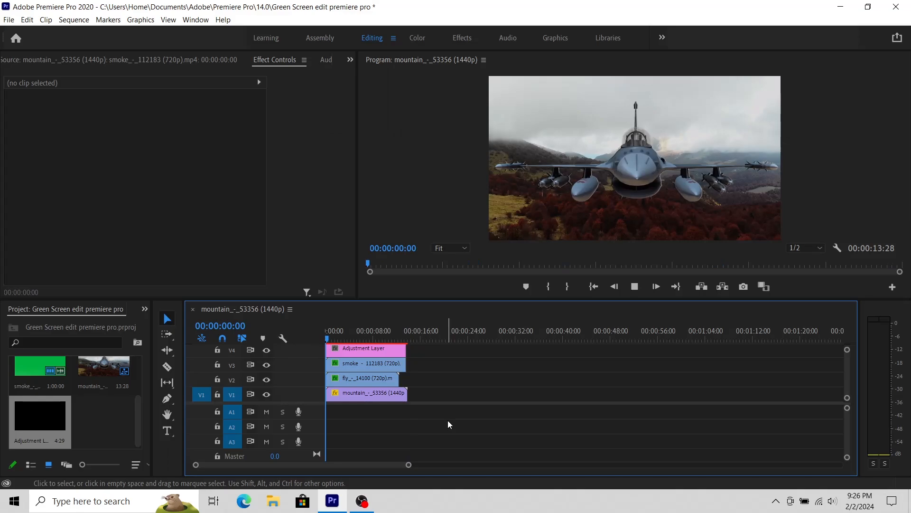
{"action": "key", "text": "space"}
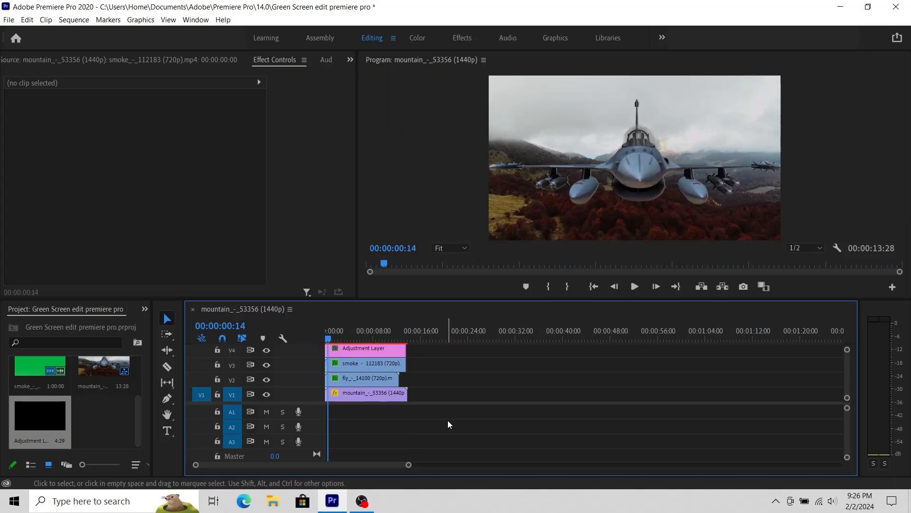
Set the Program monitor's playback resolution to Full.
{"action": "left_click", "coordinate": [624, 177]}
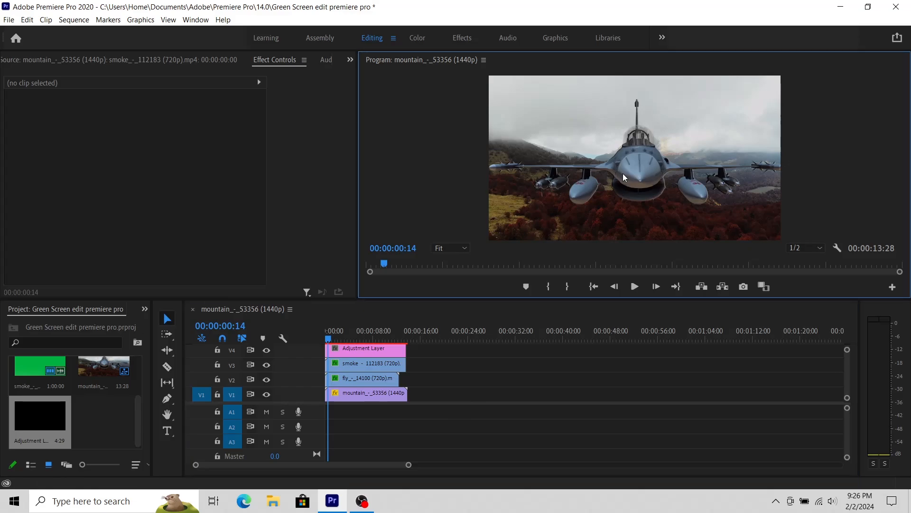
{"action": "left_click", "coordinate": [819, 249]}
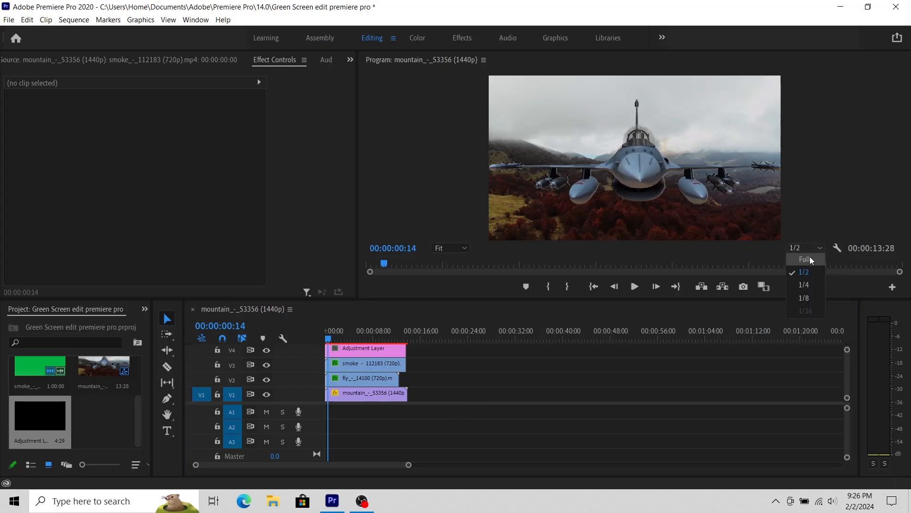
{"action": "left_click", "coordinate": [810, 256]}
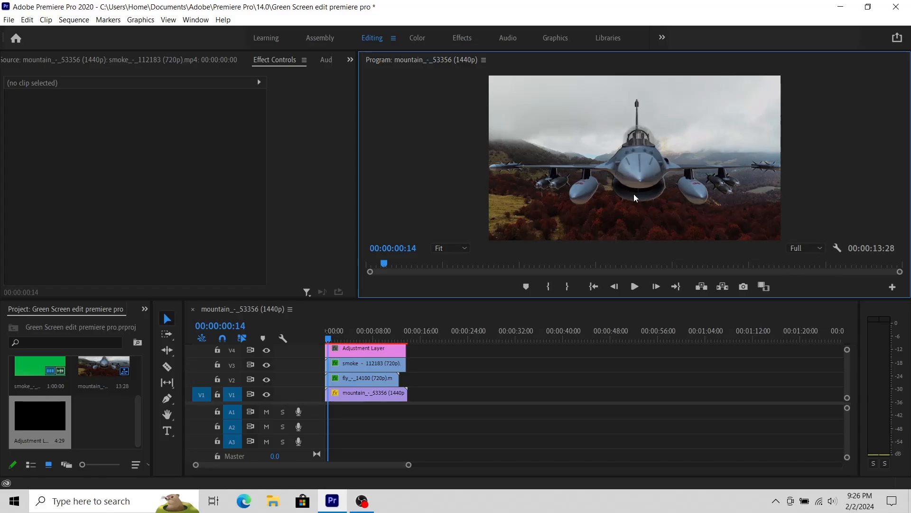
Preview the composite in full screen, exit the full-screen view and return playback to the sequence start.
{"action": "key", "text": "ctrl+grave"}
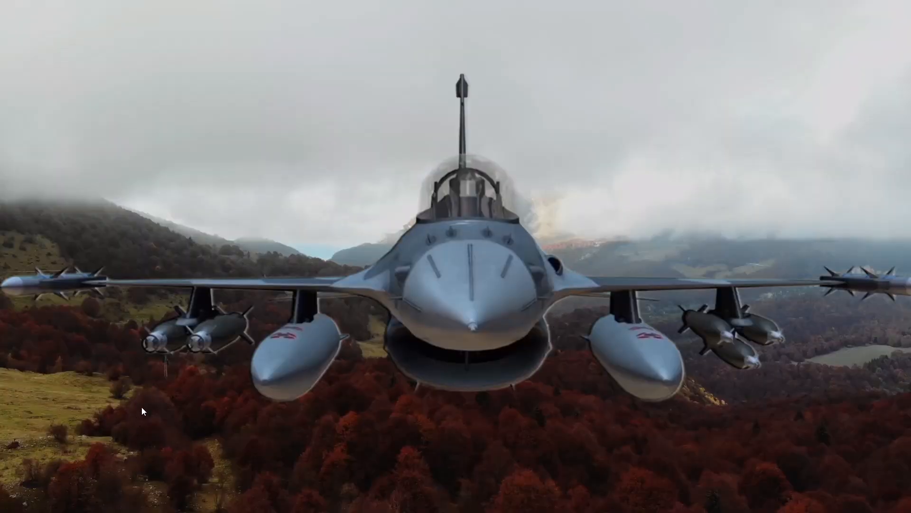
{"action": "key", "text": "space"}
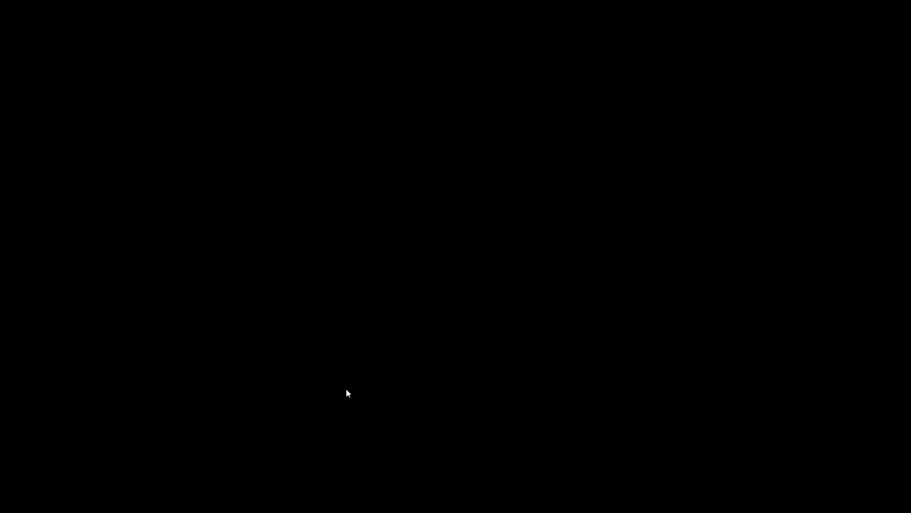
{"action": "key", "text": "Escape"}
{"action": "left_click", "coordinate": [634, 287]}
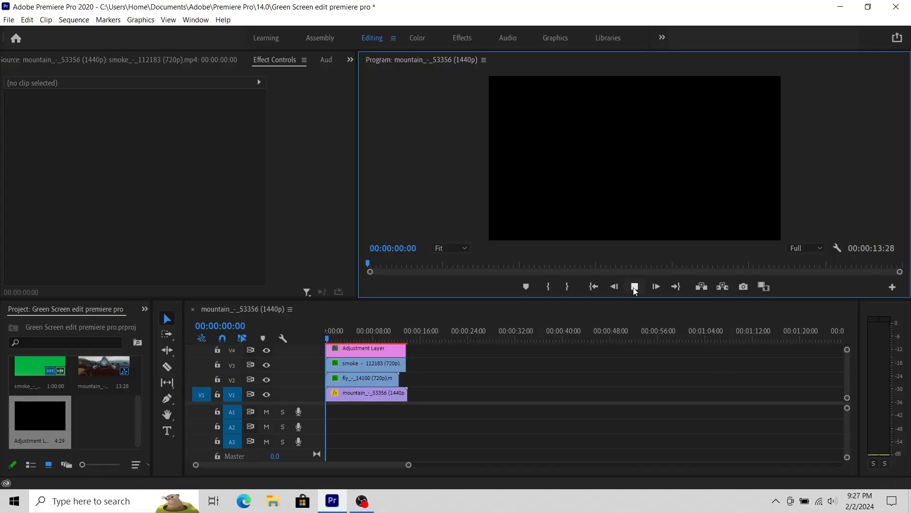
Apply the Lumetri Color effect from the Color Correction video effects to the adjustment layer on V4.
{"action": "double_click", "coordinate": [365, 353]}
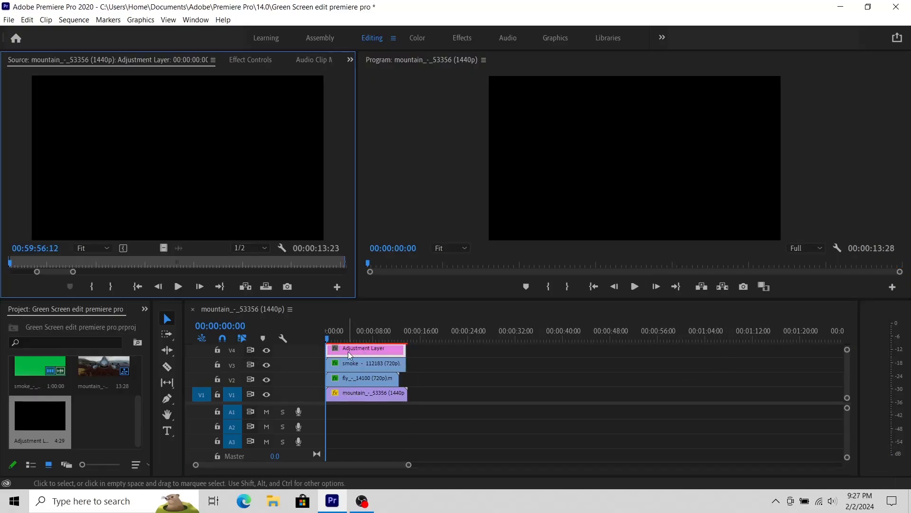
{"action": "left_click", "coordinate": [145, 309]}
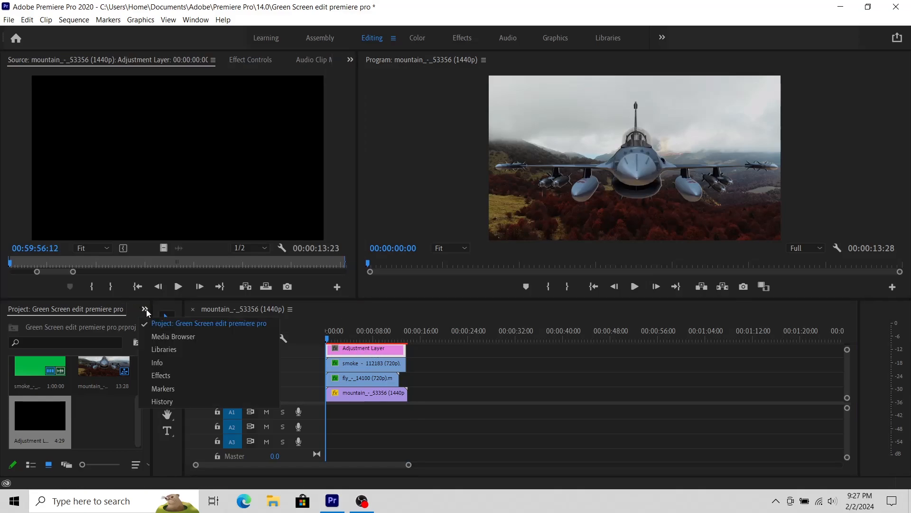
{"action": "left_click", "coordinate": [164, 379]}
{"action": "left_click", "coordinate": [122, 326]}
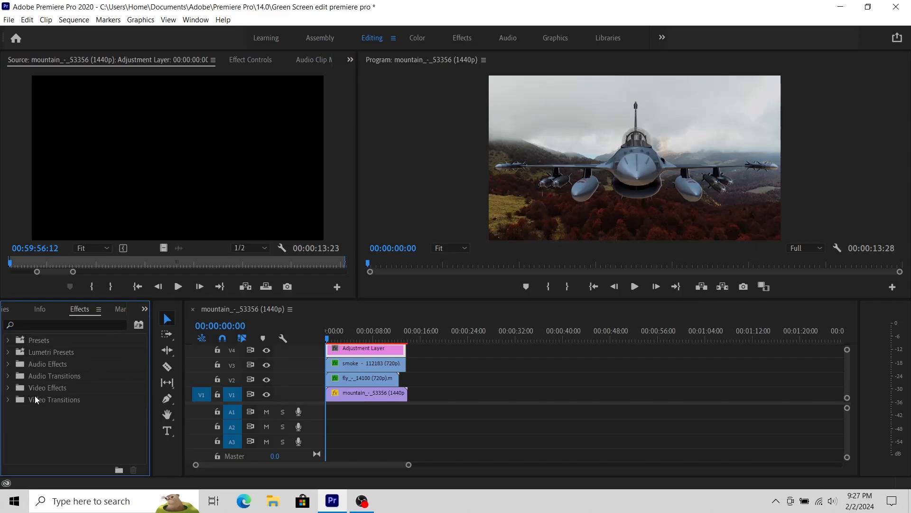
{"action": "left_click", "coordinate": [8, 388]}
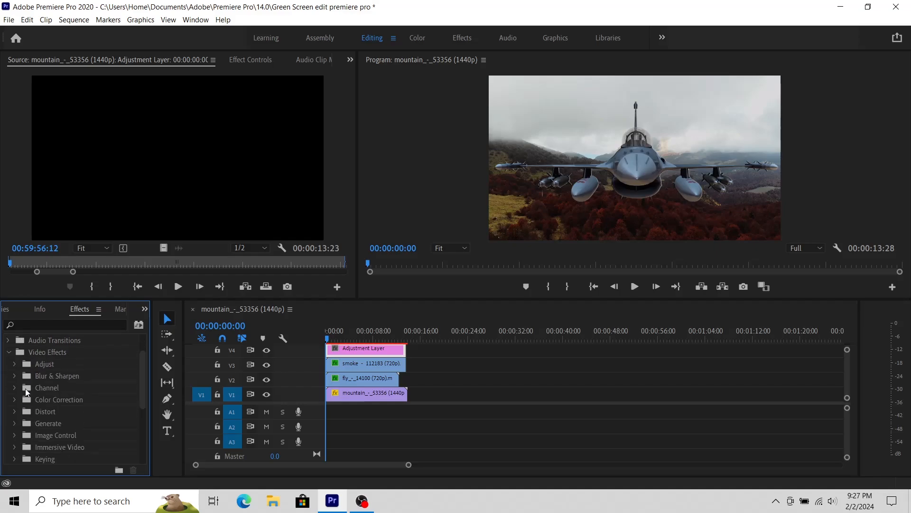
{"action": "scroll", "coordinate": [44, 391], "scroll_direction": "down", "scroll_amount": 1}
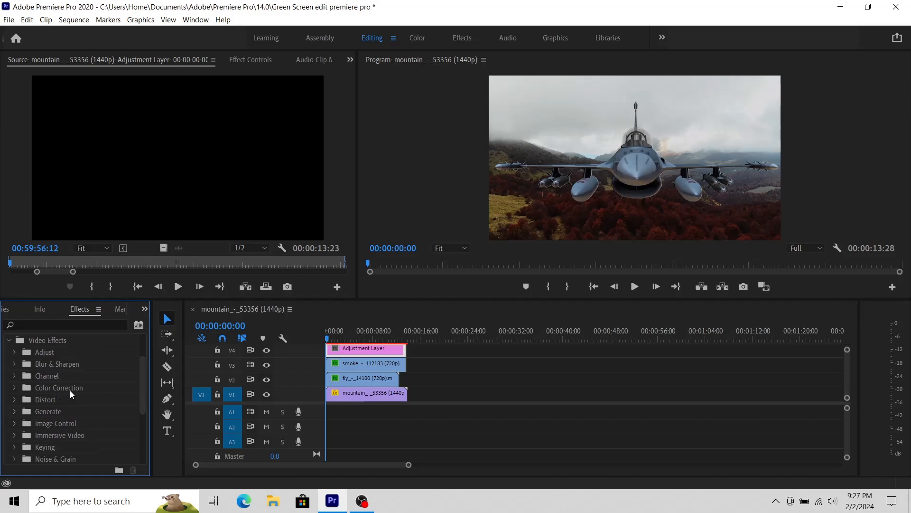
{"action": "left_click", "coordinate": [14, 388]}
{"action": "scroll", "coordinate": [42, 389], "scroll_direction": "down", "scroll_amount": 3}
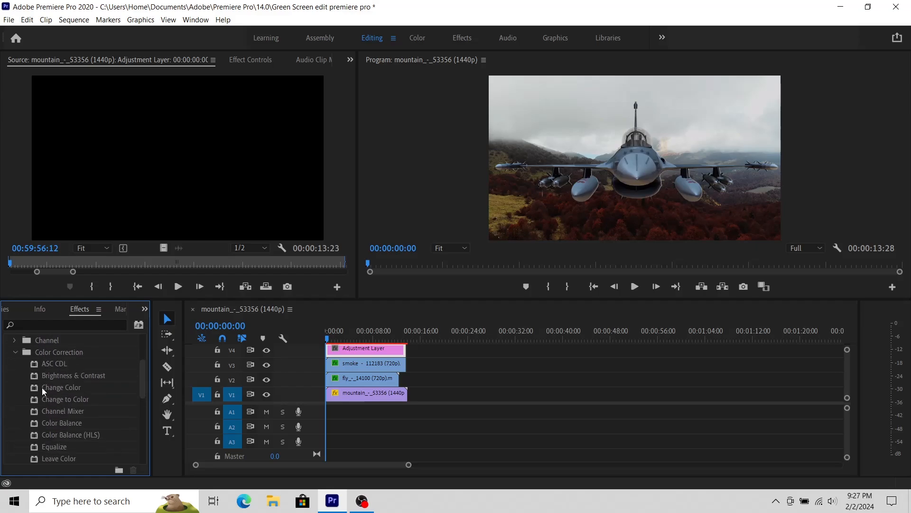
{"action": "scroll", "coordinate": [42, 387], "scroll_direction": "down", "scroll_amount": 1}
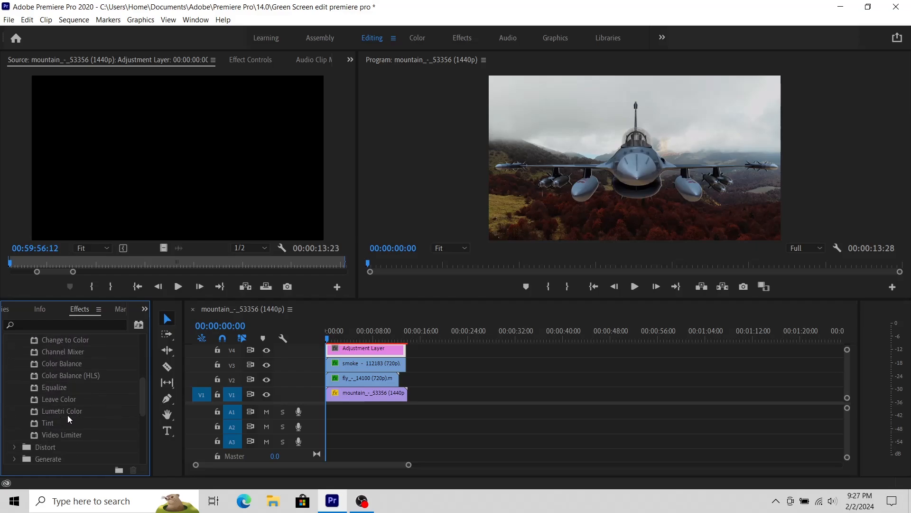
{"action": "left_click_drag", "start_coordinate": [65, 411], "coordinate": [336, 352]}
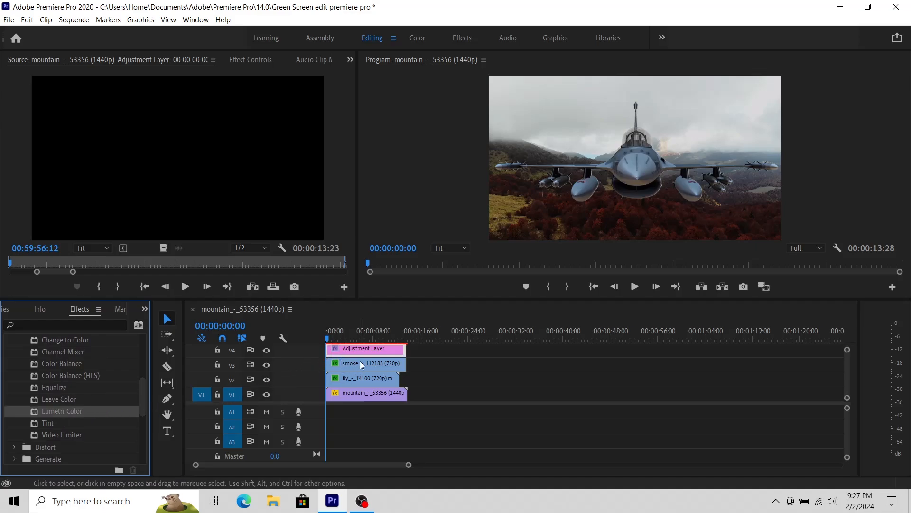
In the adjustment layer's Lumetri Basic Correction, set Exposure to -0.3 and Contrast to 4.
{"action": "double_click", "coordinate": [363, 349]}
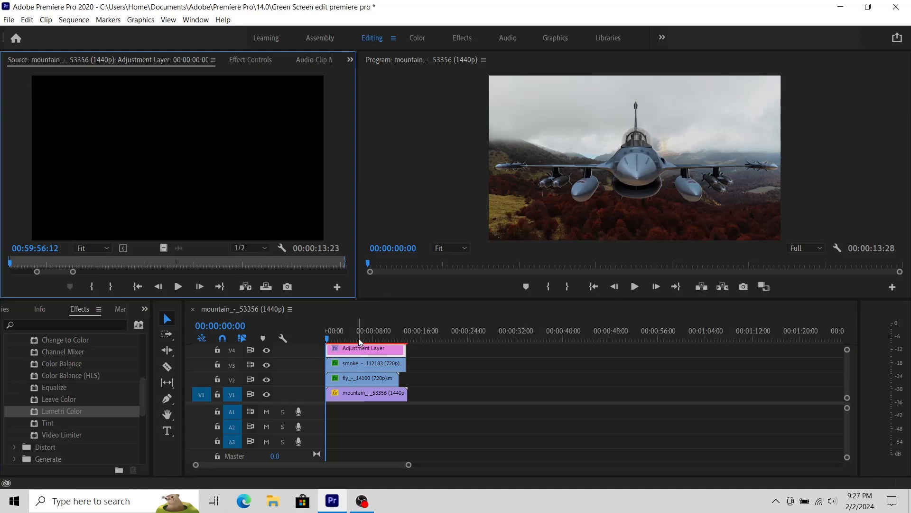
{"action": "left_click", "coordinate": [249, 60]}
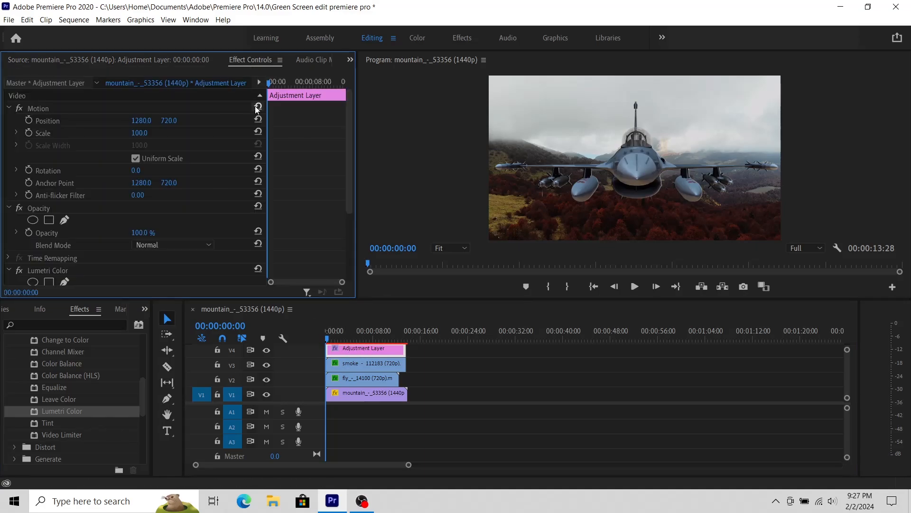
{"action": "scroll", "coordinate": [205, 221], "scroll_direction": "down", "scroll_amount": 4}
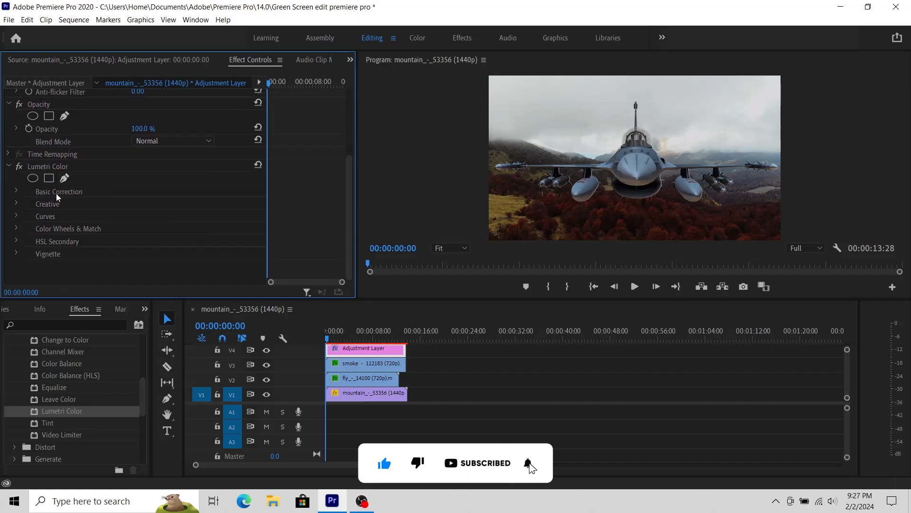
{"action": "left_click", "coordinate": [17, 189]}
{"action": "scroll", "coordinate": [178, 238], "scroll_direction": "down", "scroll_amount": 1}
{"action": "scroll", "coordinate": [177, 237], "scroll_direction": "down", "scroll_amount": 3}
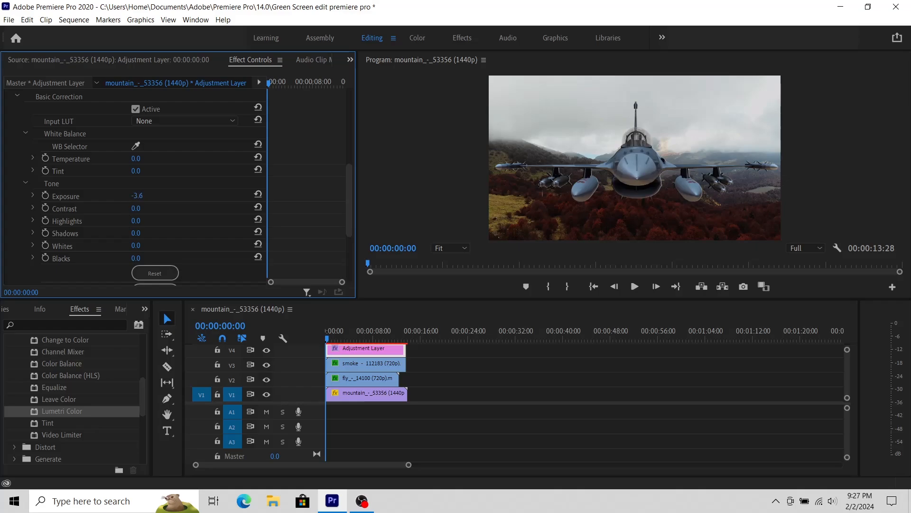
{"action": "left_click_drag", "start_coordinate": [137, 195], "coordinate": [141, 195]}
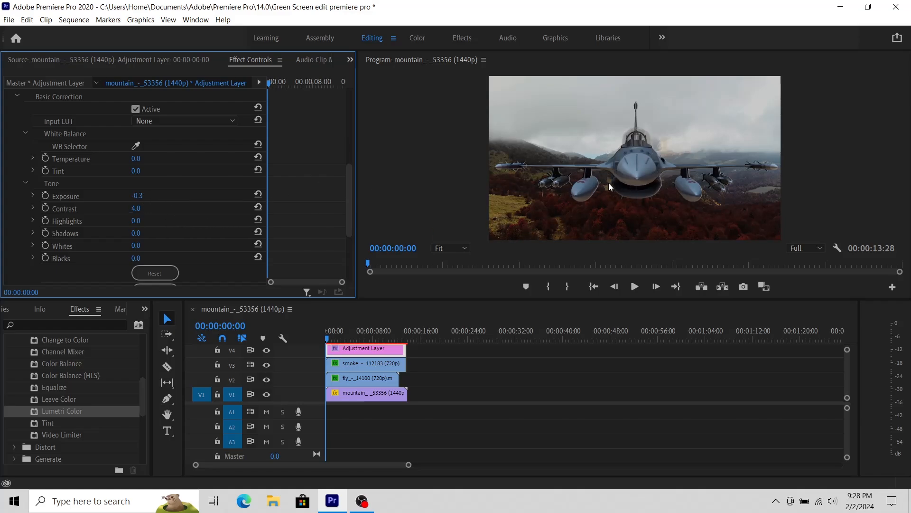
Set the Lumetri tone values to Highlights -9, Shadows -3, Whites 15 and Blacks -8.
{"action": "mouse_move", "coordinate": [135, 221]}
{"action": "left_mouse_down"}
{"action": "mouse_move", "coordinate": [154, 221]}
{"action": "mouse_move", "coordinate": [135, 221]}
{"action": "left_mouse_up"}
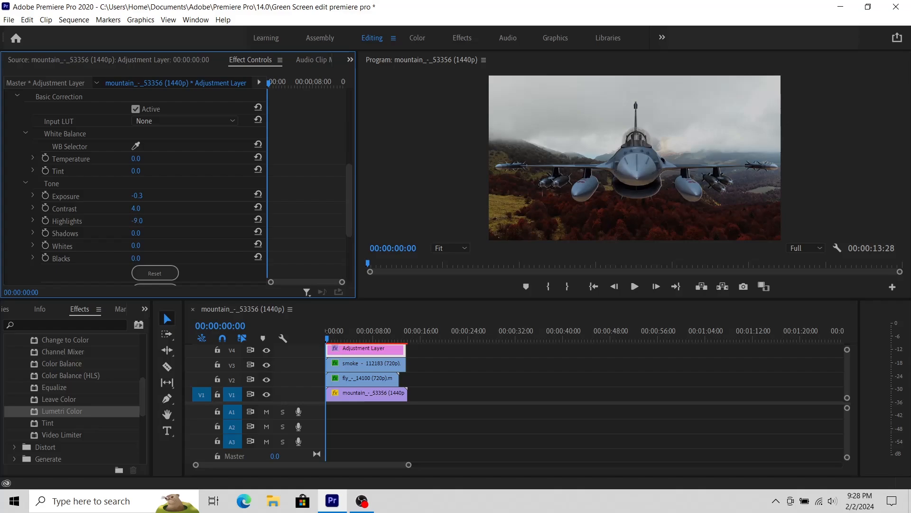
{"action": "left_click_drag", "start_coordinate": [137, 220], "coordinate": [142, 245]}
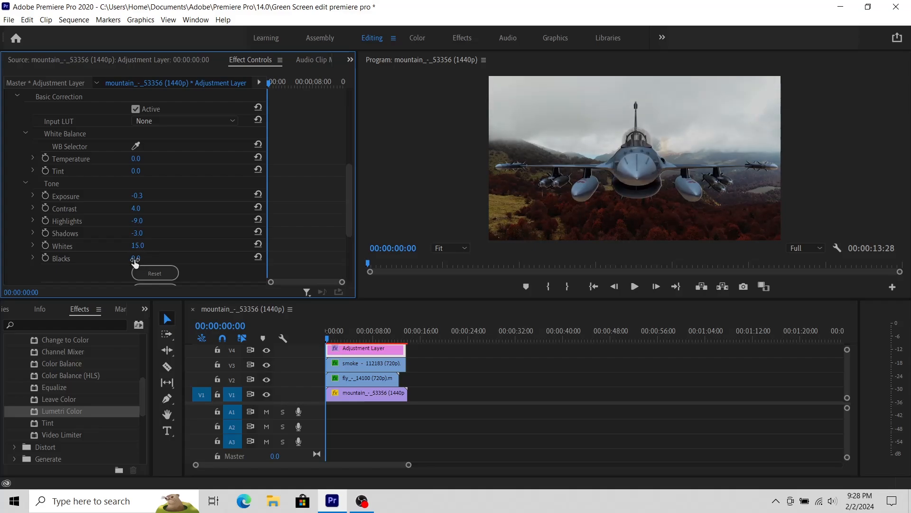
{"action": "left_click_drag", "start_coordinate": [136, 258], "coordinate": [131, 258]}
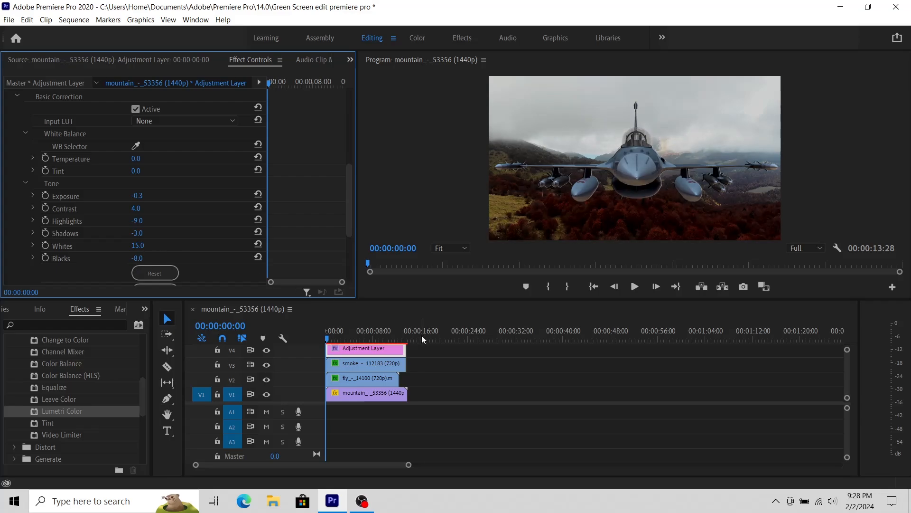
Reduce the Lumetri Basic Correction Saturation to 89.7.
{"action": "left_click_drag", "start_coordinate": [347, 193], "coordinate": [345, 241]}
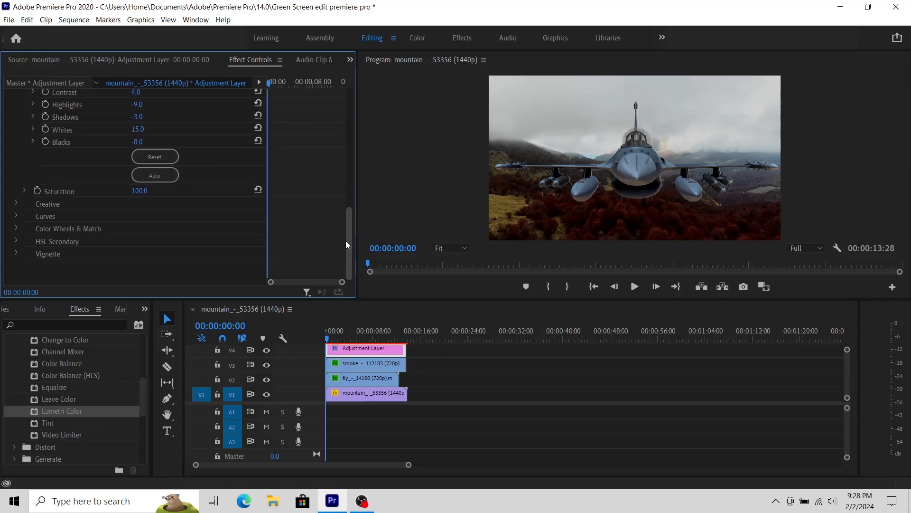
{"action": "left_click", "coordinate": [24, 191]}
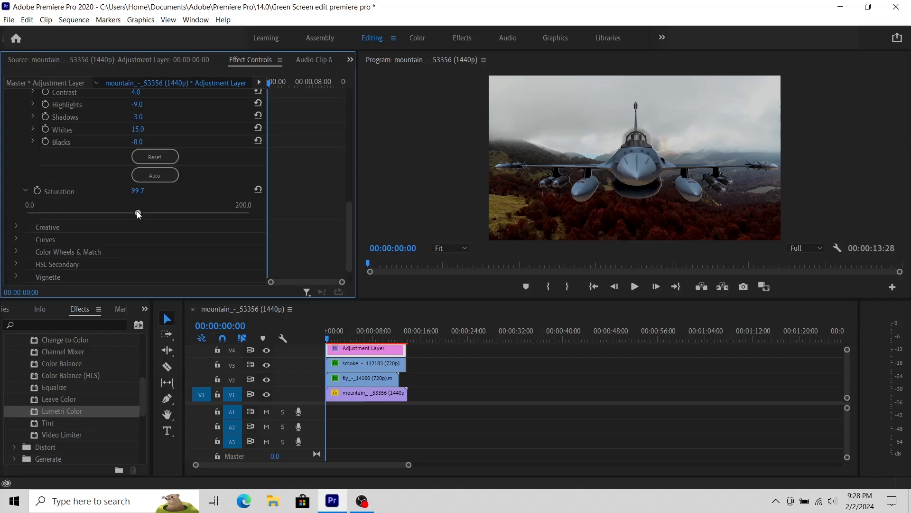
{"action": "left_click_drag", "start_coordinate": [139, 214], "coordinate": [126, 214]}
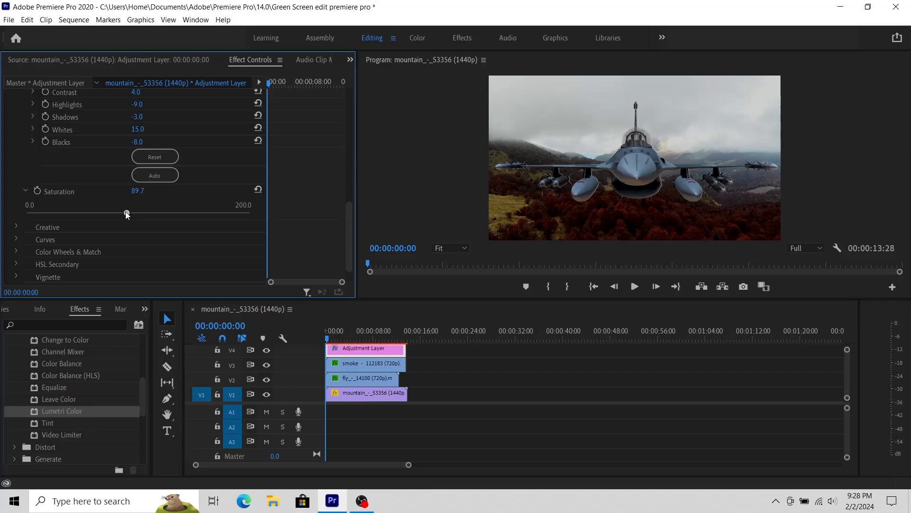
Bring the Midtones wheel under the adjustment layer's Color Wheels & Match close to neutral and play back the sequence's first seconds.
{"action": "left_click", "coordinate": [26, 190]}
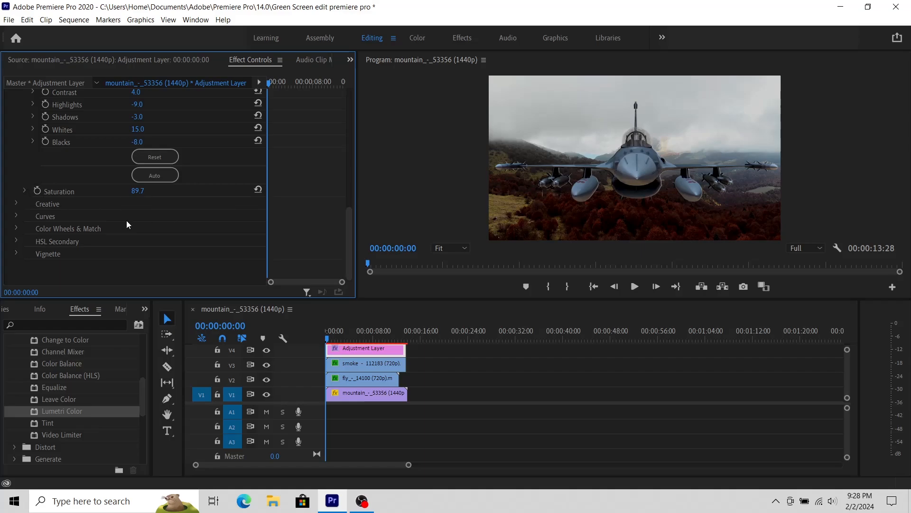
{"action": "left_click", "coordinate": [17, 215]}
{"action": "left_click", "coordinate": [17, 214]}
{"action": "left_click", "coordinate": [16, 228]}
{"action": "scroll", "coordinate": [86, 225], "scroll_direction": "down", "scroll_amount": 5}
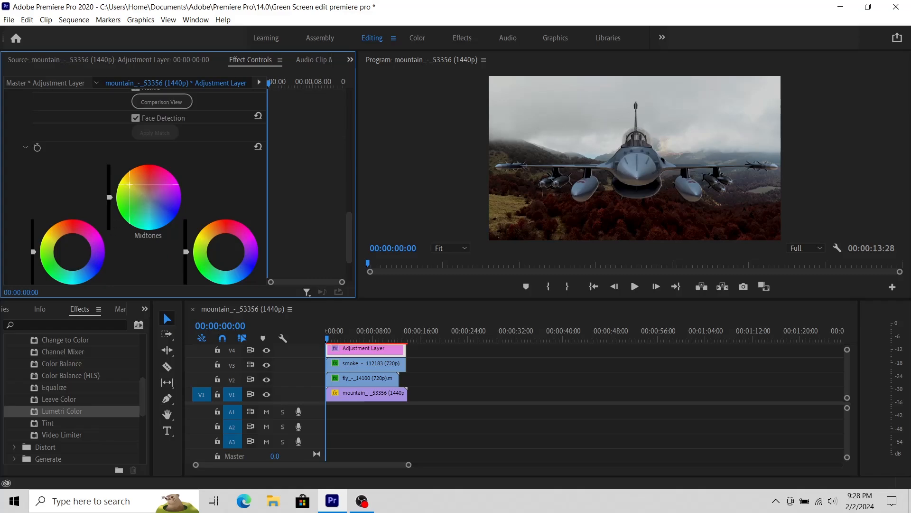
{"action": "left_click_drag", "start_coordinate": [131, 186], "coordinate": [147, 198]}
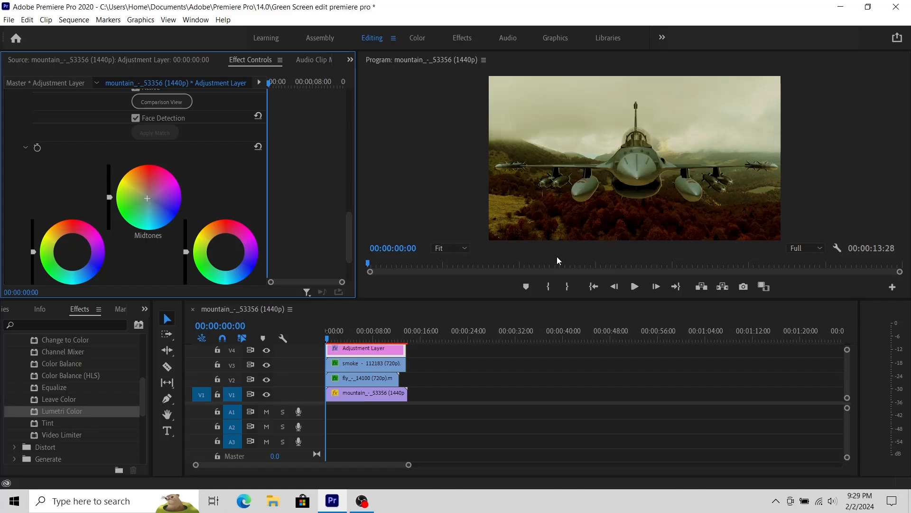
{"action": "key", "text": "space"}
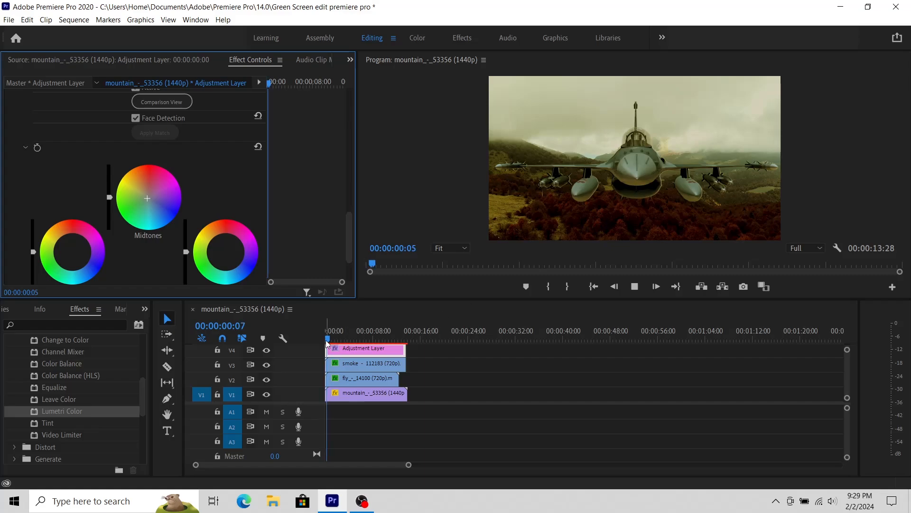
{"action": "key", "text": "space"}
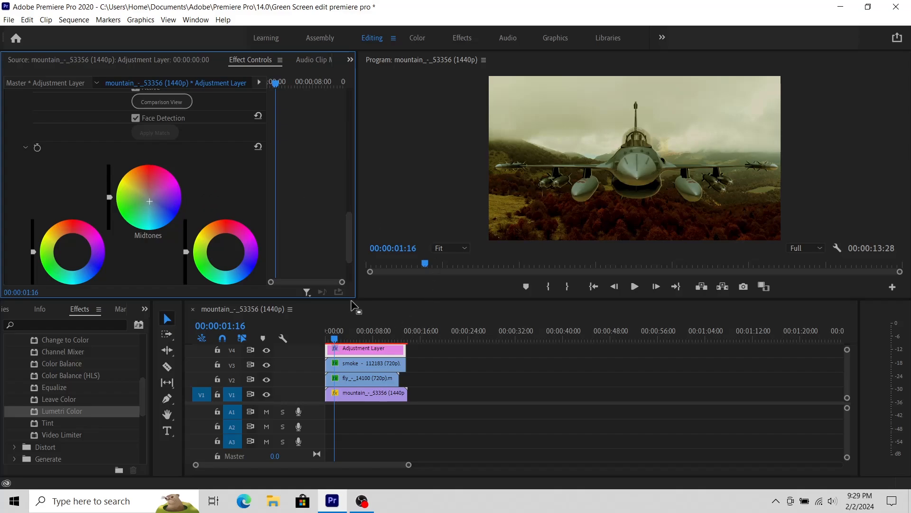
Fine-tune the Midtones wheel under Color Wheels & Match with a slight shift toward yellow.
{"action": "left_click_drag", "start_coordinate": [347, 233], "coordinate": [349, 199]}
{"action": "left_click", "coordinate": [18, 199]}
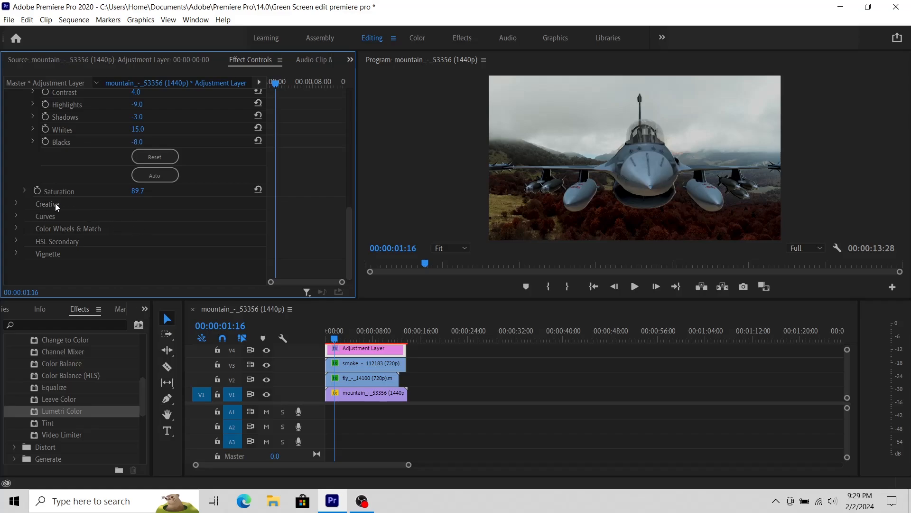
{"action": "left_click", "coordinate": [15, 227]}
{"action": "left_click", "coordinate": [15, 226]}
{"action": "left_click", "coordinate": [18, 216]}
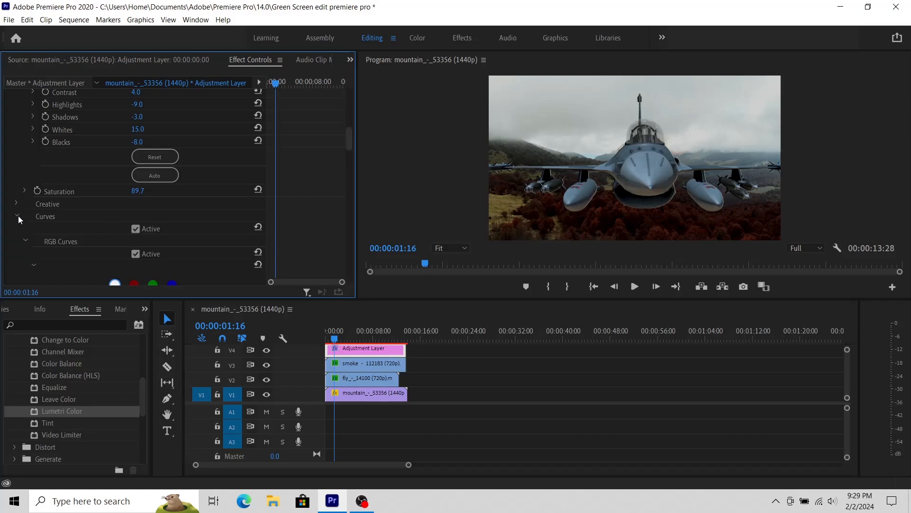
{"action": "left_click", "coordinate": [18, 215]}
{"action": "left_click", "coordinate": [19, 224]}
{"action": "scroll", "coordinate": [72, 217], "scroll_direction": "down", "scroll_amount": 2}
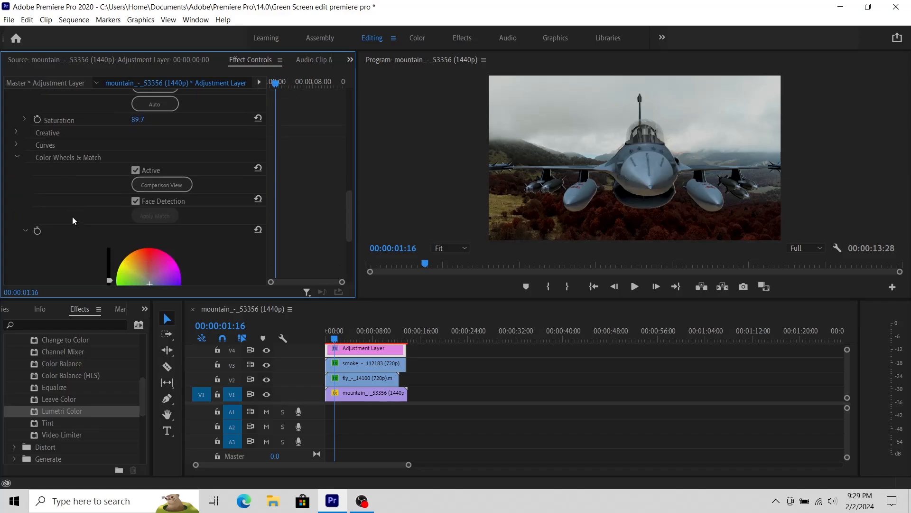
{"action": "scroll", "coordinate": [72, 217], "scroll_direction": "down", "scroll_amount": 3}
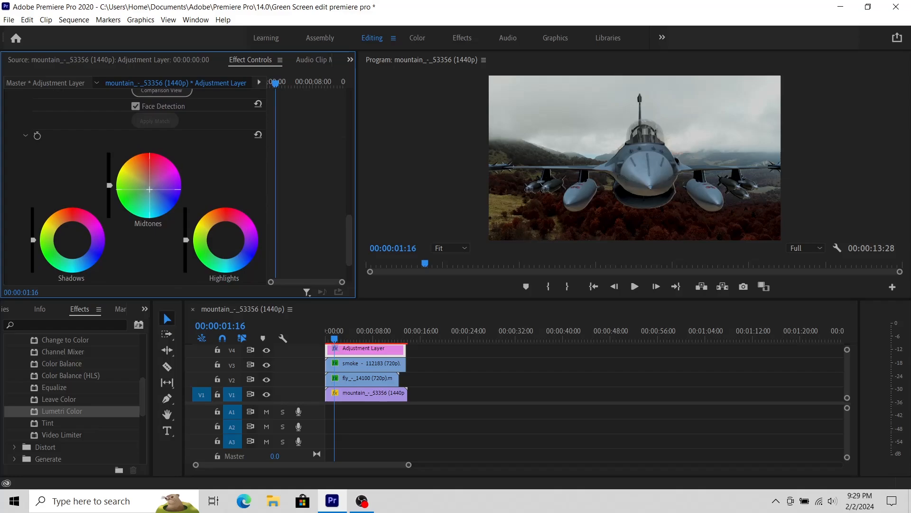
{"action": "left_click_drag", "start_coordinate": [149, 189], "coordinate": [147, 188]}
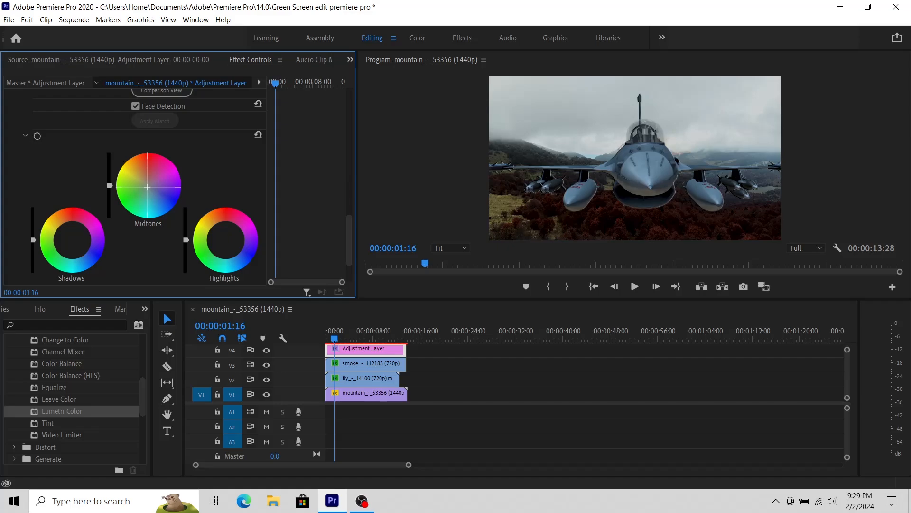
{"action": "left_click_drag", "start_coordinate": [148, 187], "coordinate": [146, 187]}
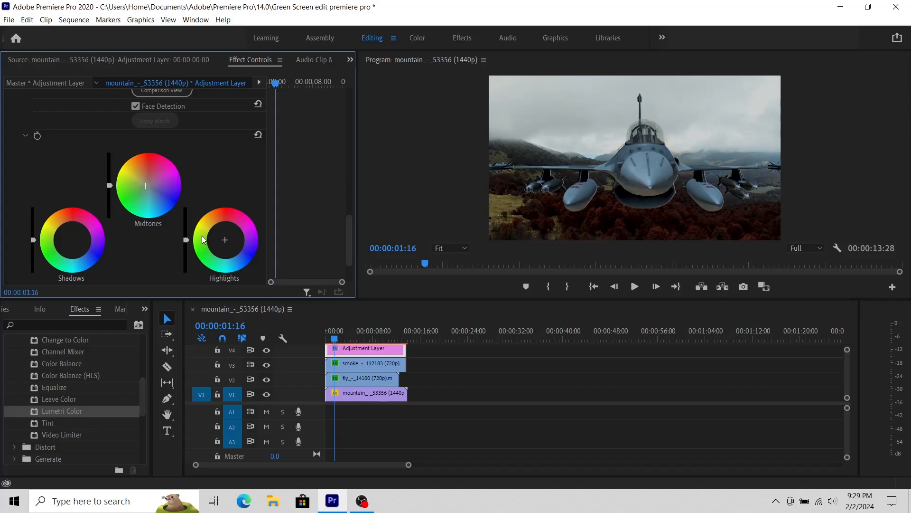
{"action": "scroll", "coordinate": [291, 192], "scroll_direction": "up", "scroll_amount": 5}
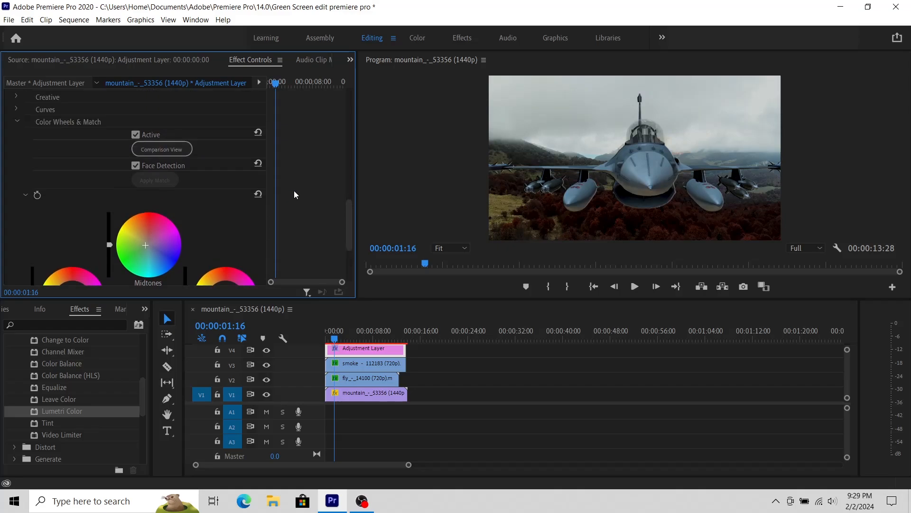
{"action": "left_click", "coordinate": [19, 191]}
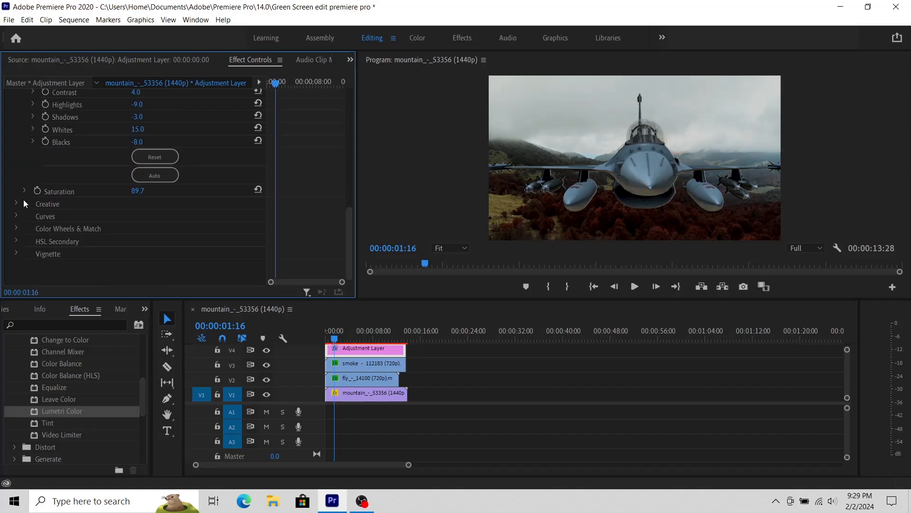
In the Lumetri Creative section, choose the Fuji REALA 500D Kodak 2393 look and set Faded Film to 13, Sharpen to 3 and Vibrance to 3.
{"action": "left_click", "coordinate": [15, 204]}
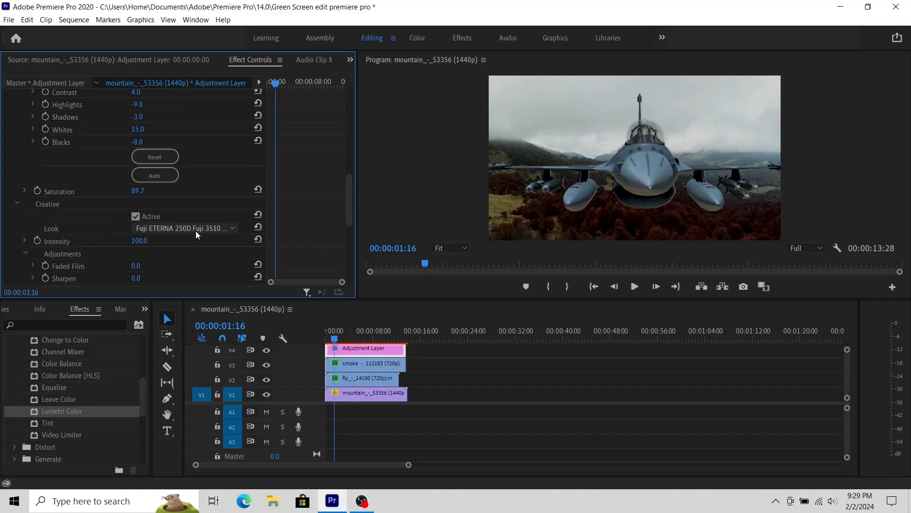
{"action": "scroll", "coordinate": [198, 260], "scroll_direction": "down", "scroll_amount": 3}
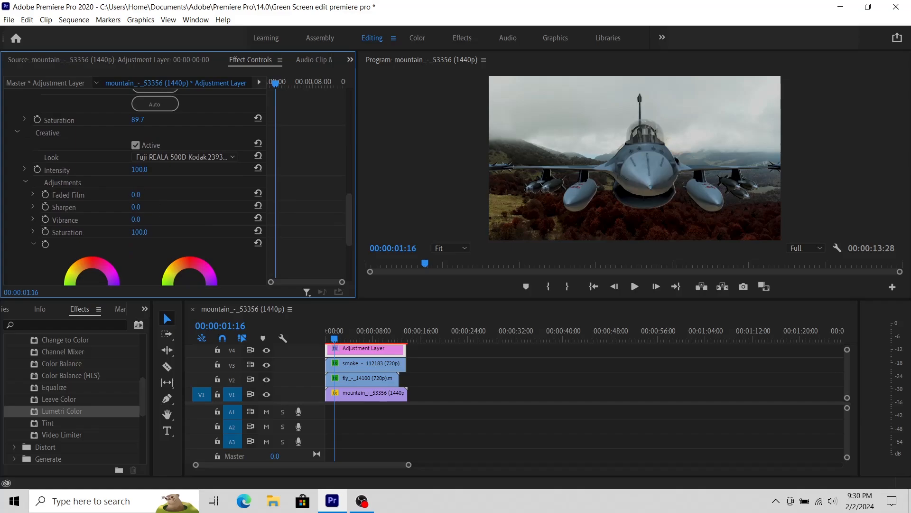
{"action": "left_click_drag", "start_coordinate": [136, 195], "coordinate": [139, 195]}
{"action": "left_click_drag", "start_coordinate": [136, 207], "coordinate": [175, 243]}
{"action": "left_click_drag", "start_coordinate": [136, 221], "coordinate": [138, 220]}
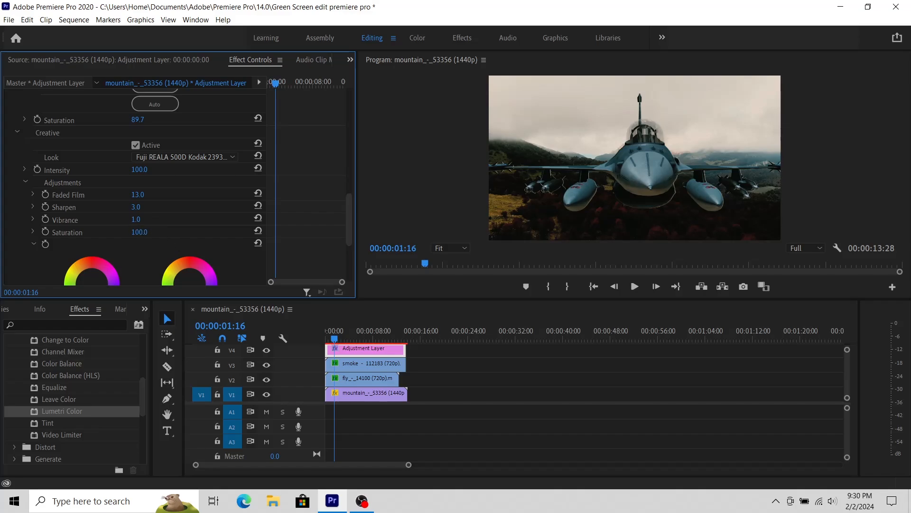
{"action": "left_click_drag", "start_coordinate": [137, 221], "coordinate": [148, 220]}
Return the playhead to the sequence start, then select all timeline clips and render the preview.
{"action": "left_click_drag", "start_coordinate": [334, 338], "coordinate": [298, 338]}
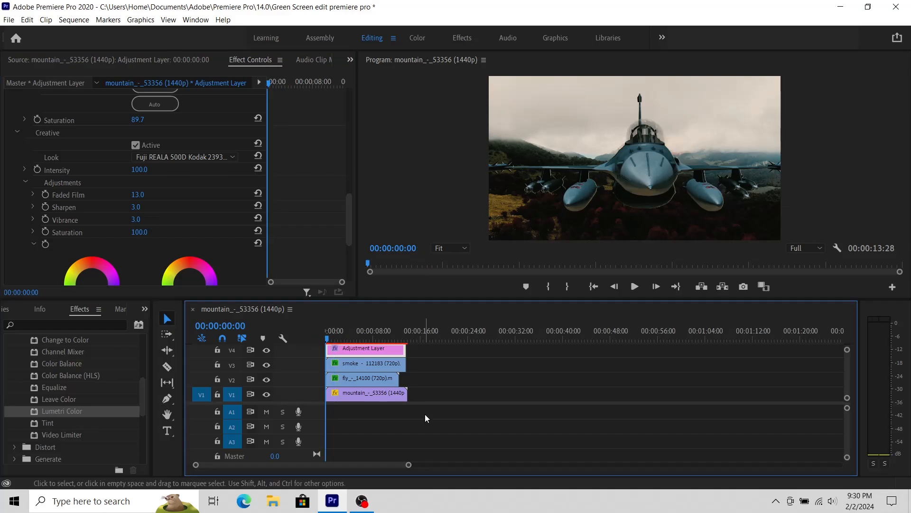
{"action": "left_click", "coordinate": [375, 398]}
{"action": "key", "text": "ctrl+a"}
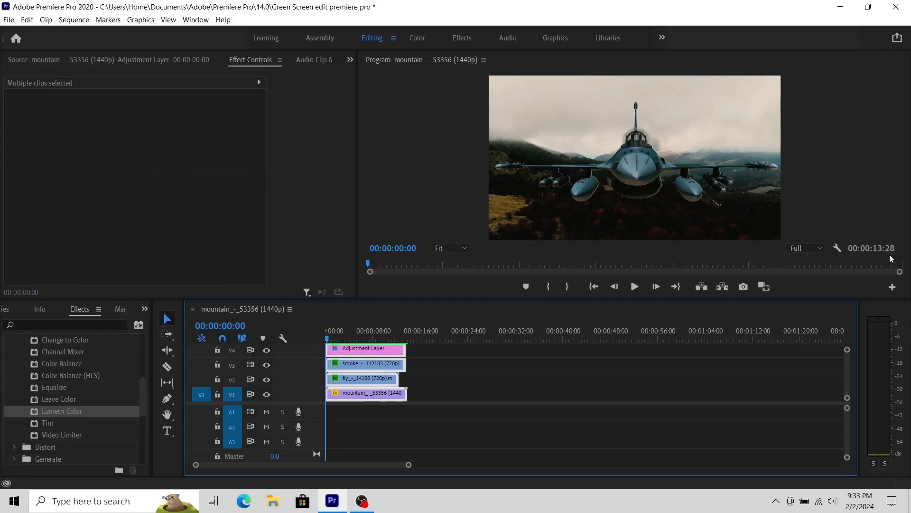
View the finished jet and mountain composite full screen from the program monitor.
{"action": "left_click", "coordinate": [597, 156]}
{"action": "key", "text": "ctrl+grave"}
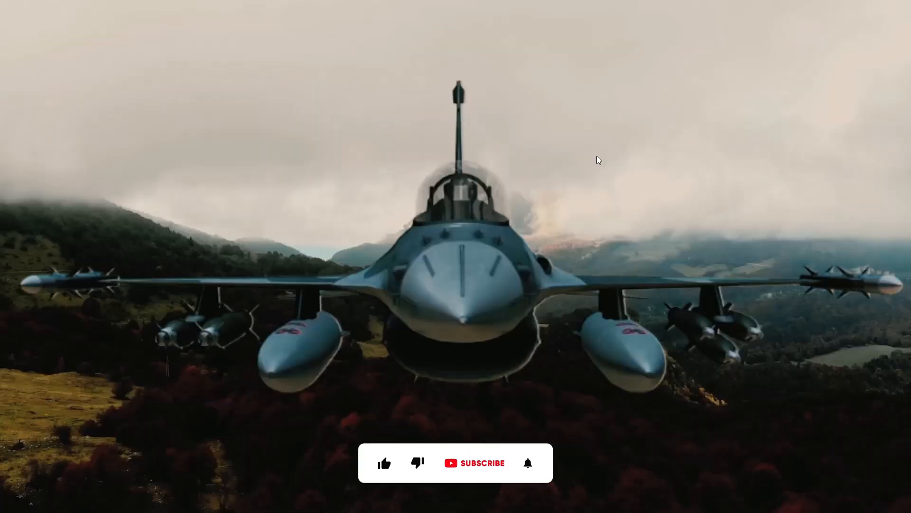